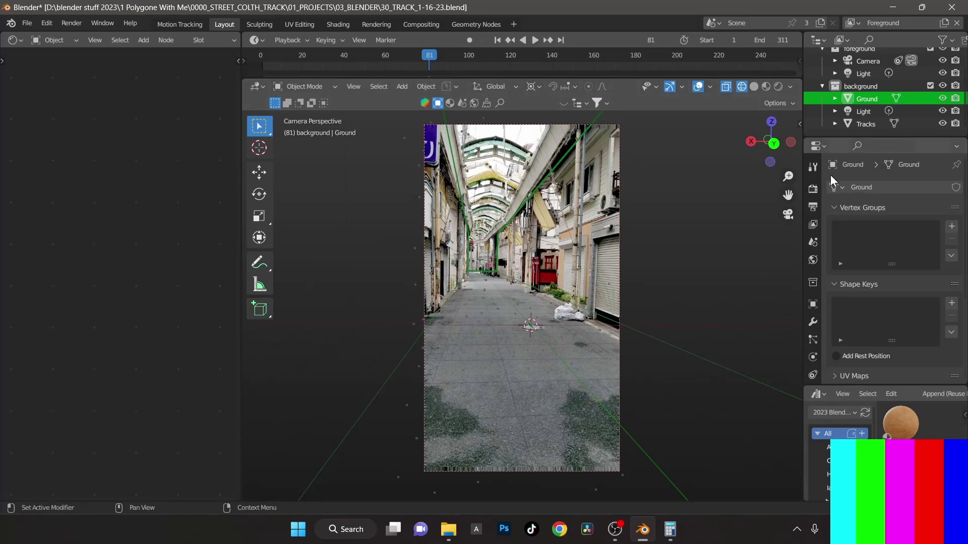
Show the Render properties with Cycles, GPU Compute and the sampling options.
click(809, 205)
click(812, 194)
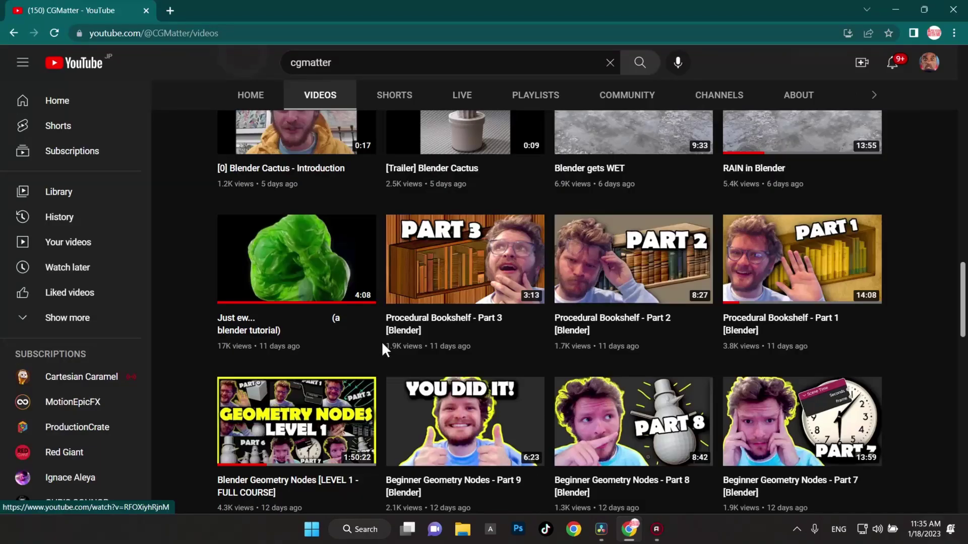
mouse_move(303, 309)
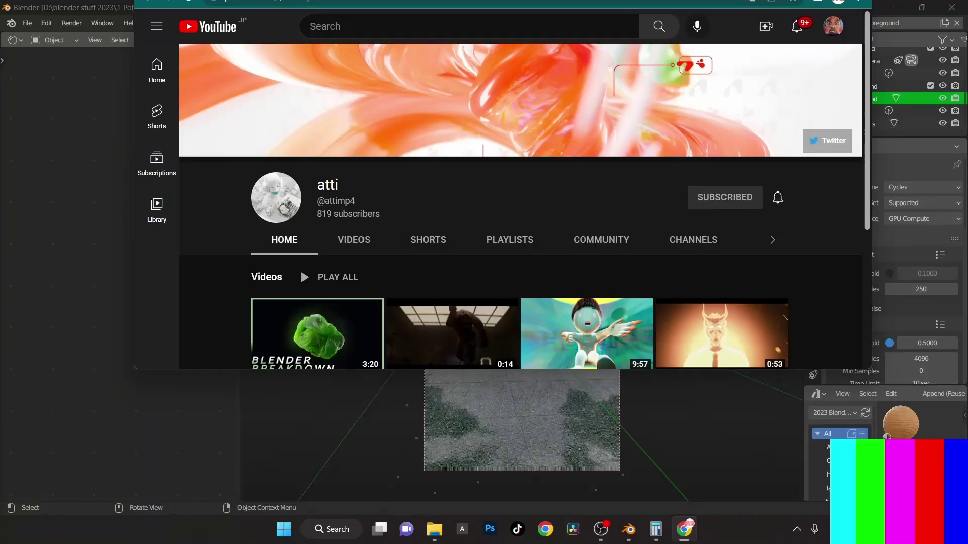
Maximize the browser on the creator's YouTube channel, then restore and minimize it to return to Blender.
drag(673, 0, 657, 92)
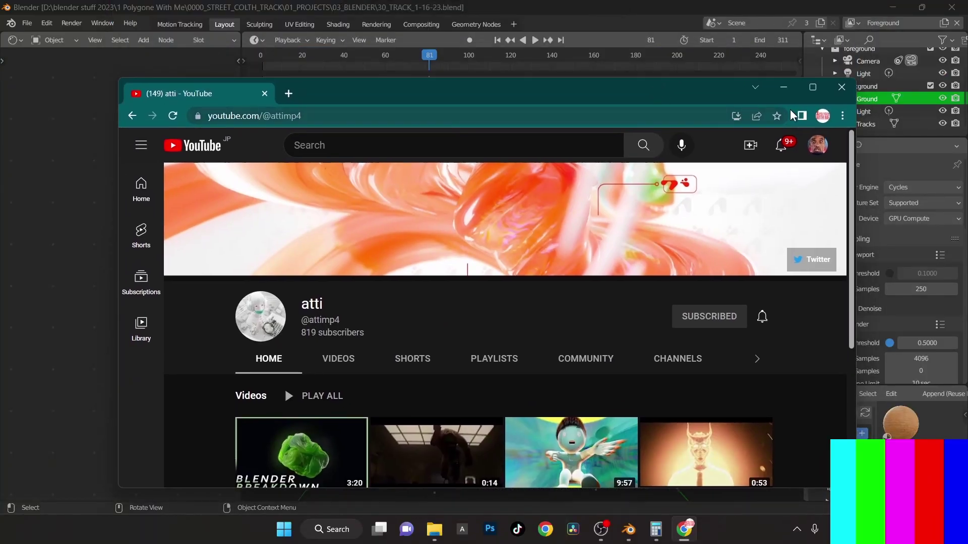
click(810, 90)
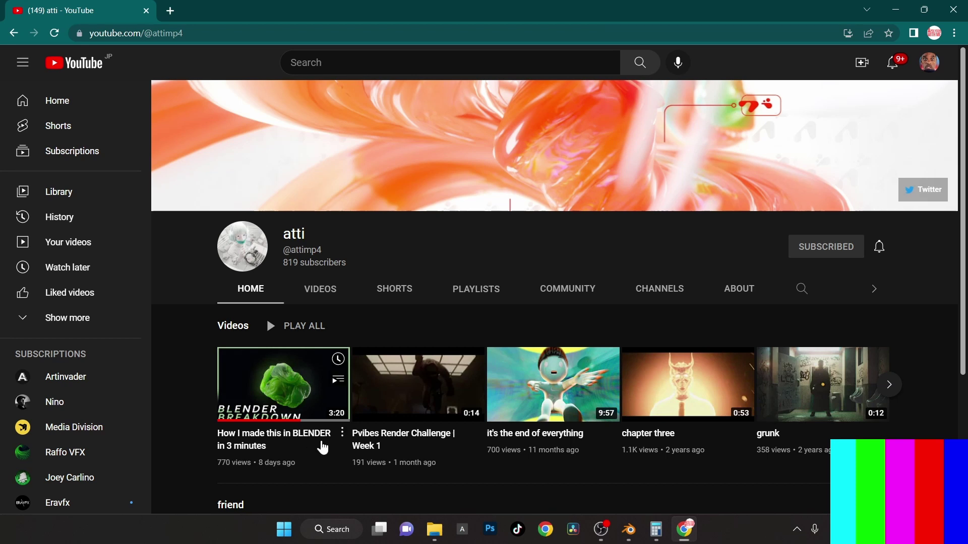
mouse_move(310, 430)
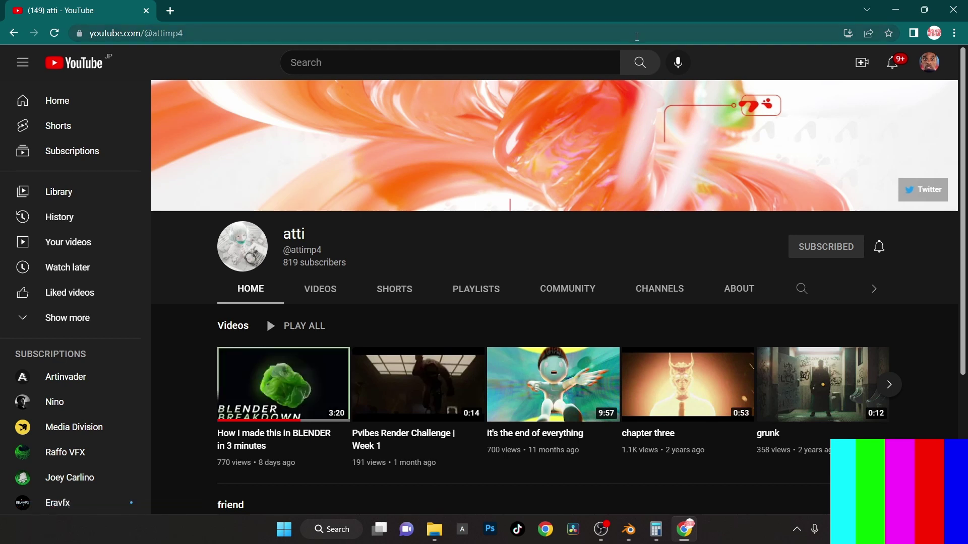
mouse_move(337, 358)
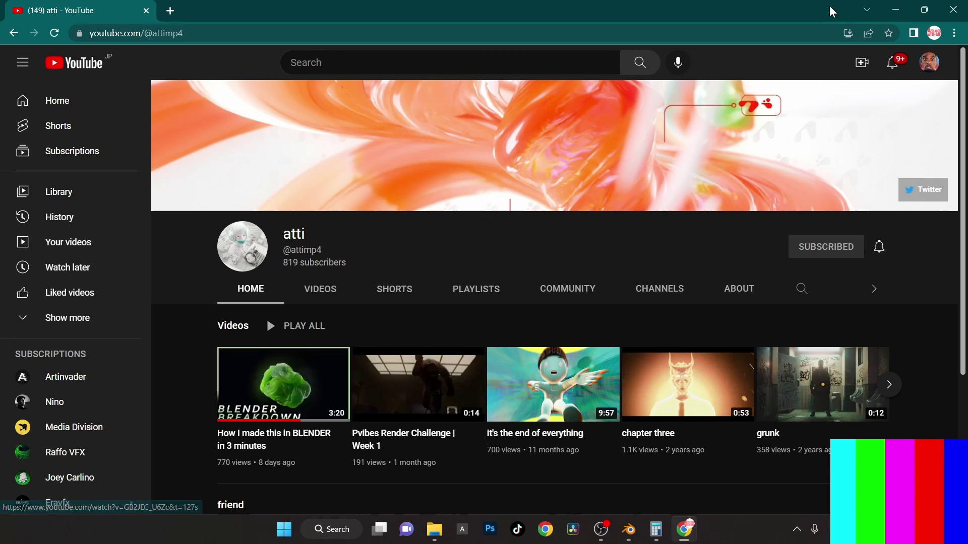
drag(798, 19, 741, 38)
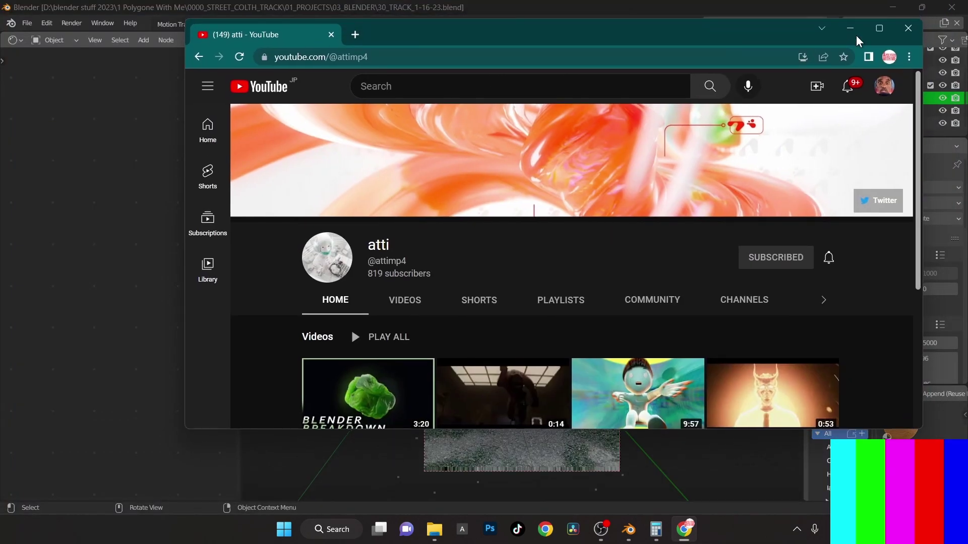
click(850, 28)
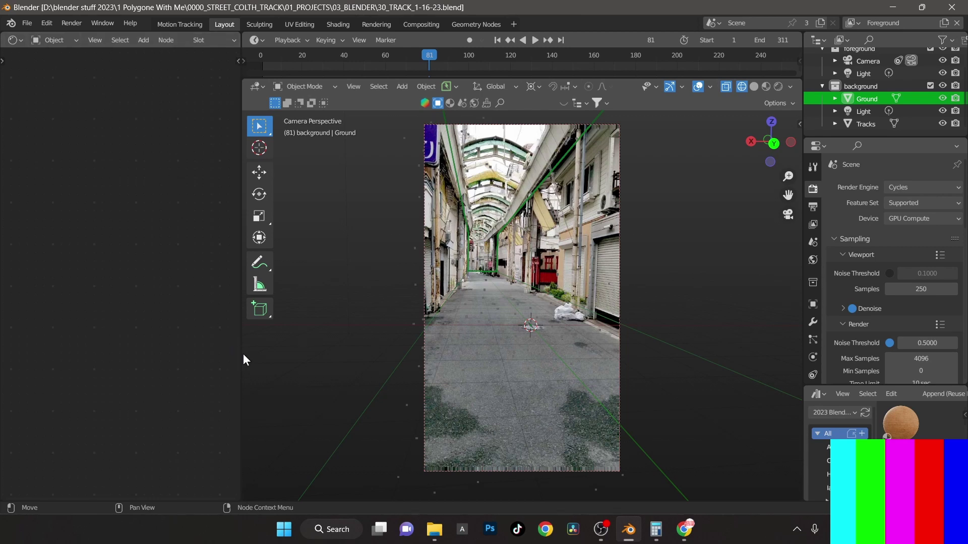
Narrow the left editor and import the Alembic cloth cache as Icosphere_001.
drag(241, 354, 121, 354)
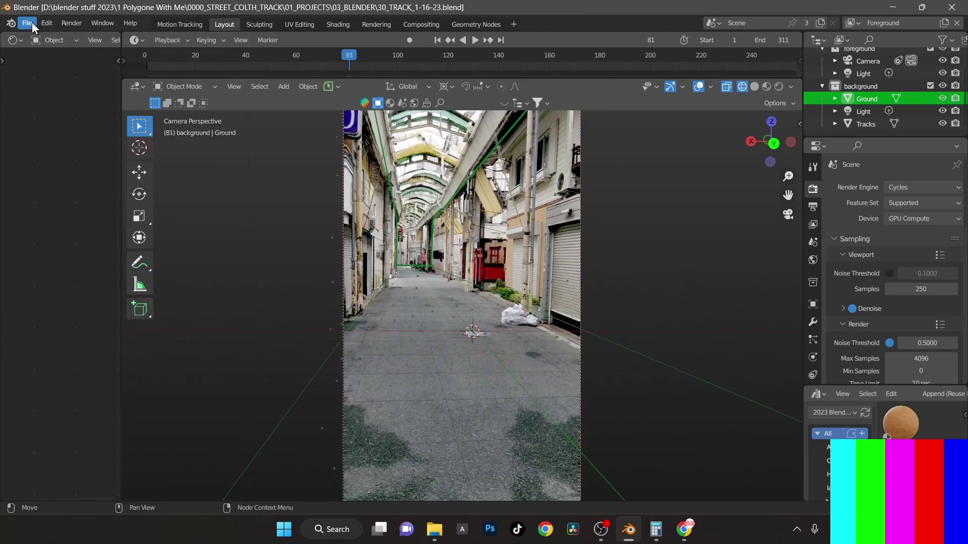
click(28, 24)
mouse_move(107, 195)
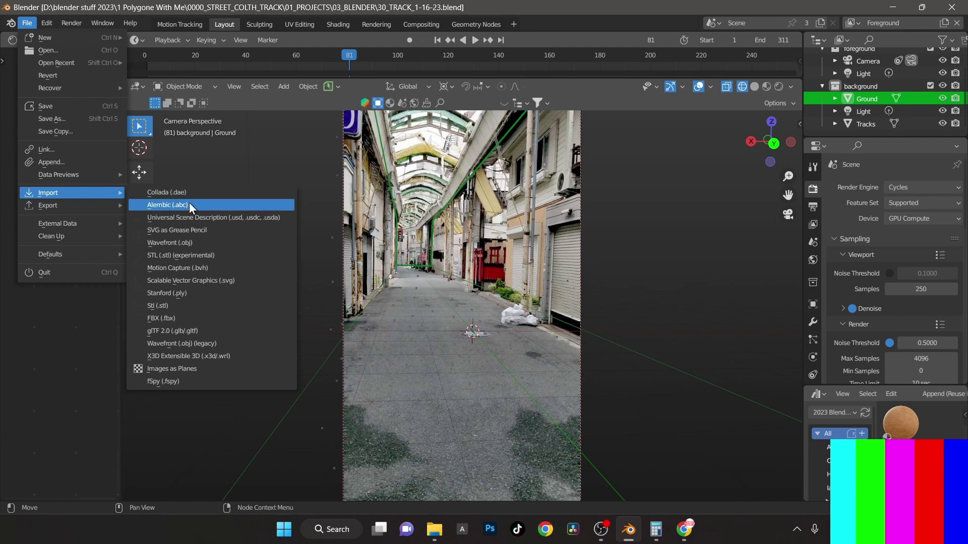
click(198, 206)
double_click(512, 336)
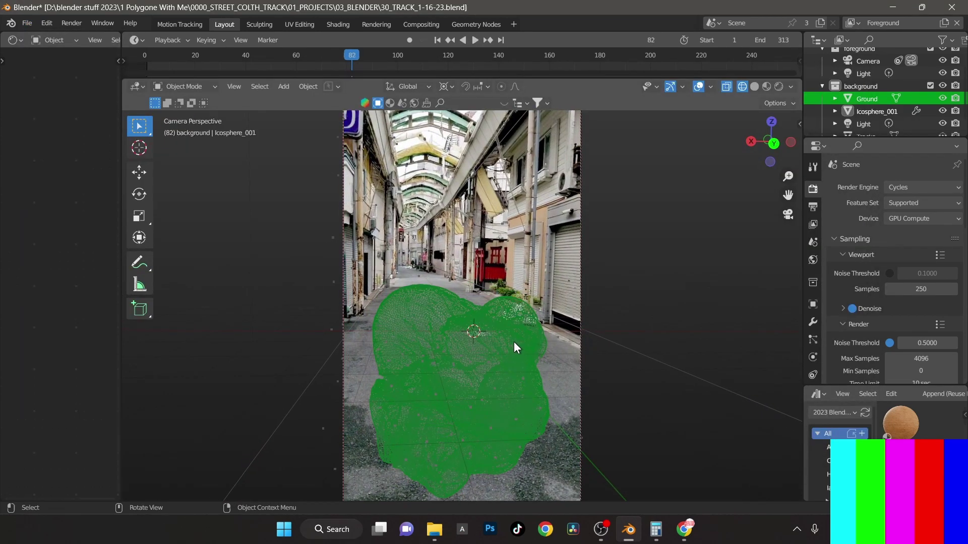
Switch to Solid shading and raise the cloth mesh along Z.
click(754, 87)
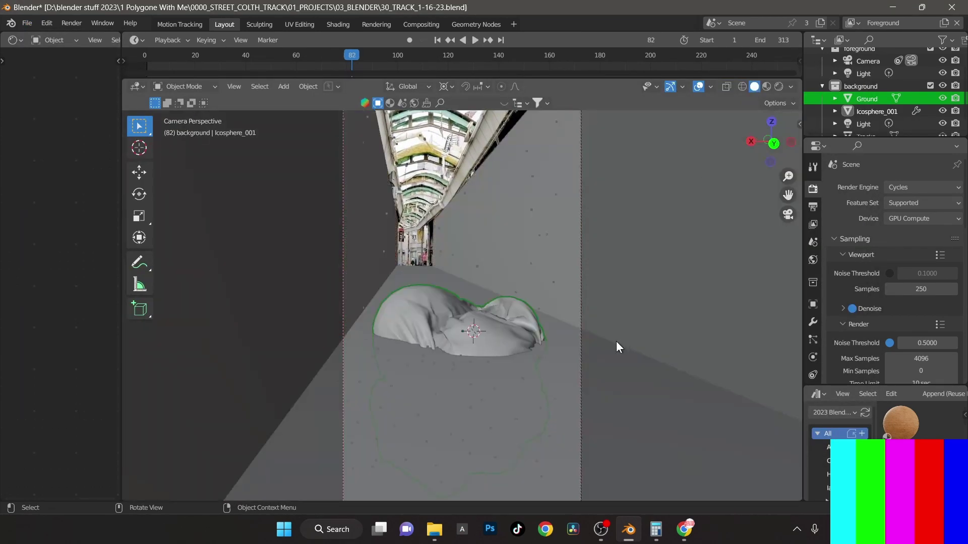
middle_drag(522, 354, 504, 379)
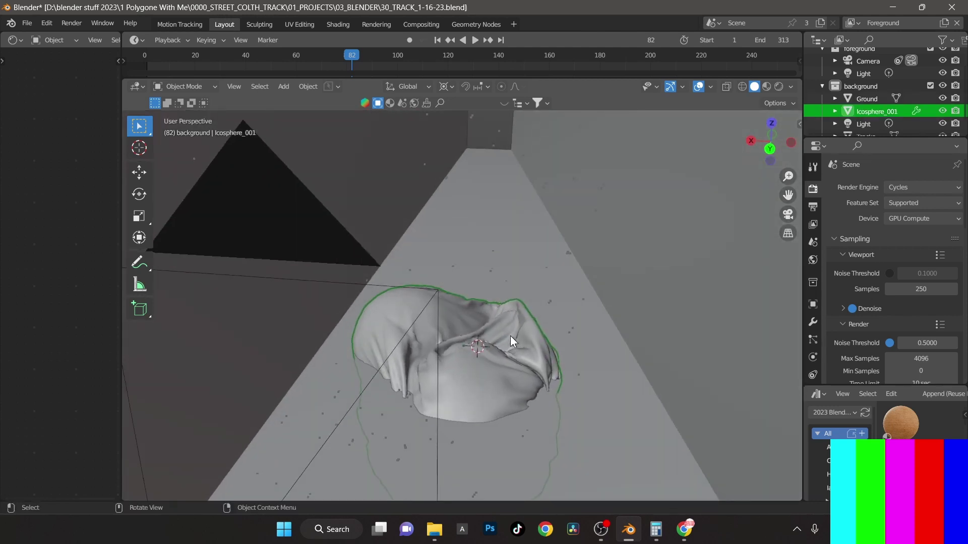
key(g)
key(z)
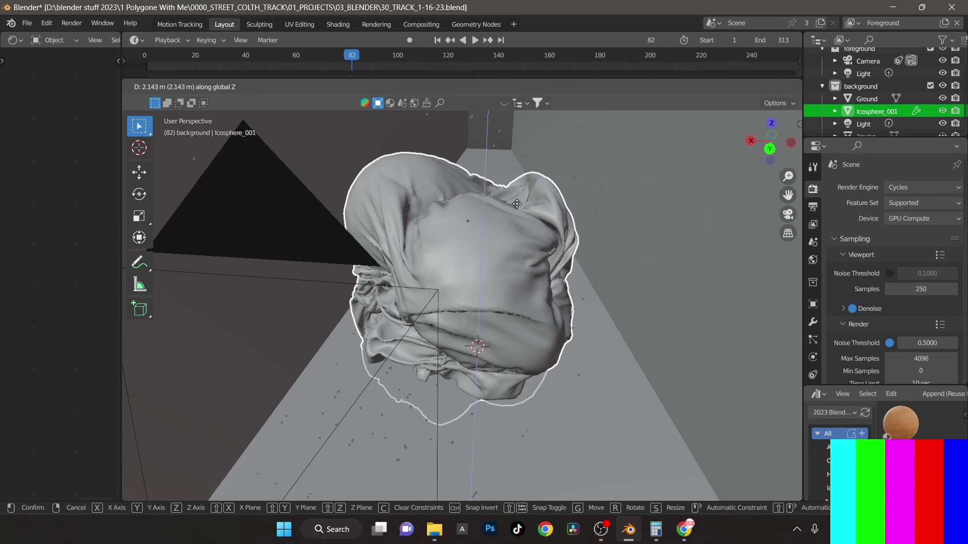
click(569, 185)
middle_drag(569, 185, 526, 261)
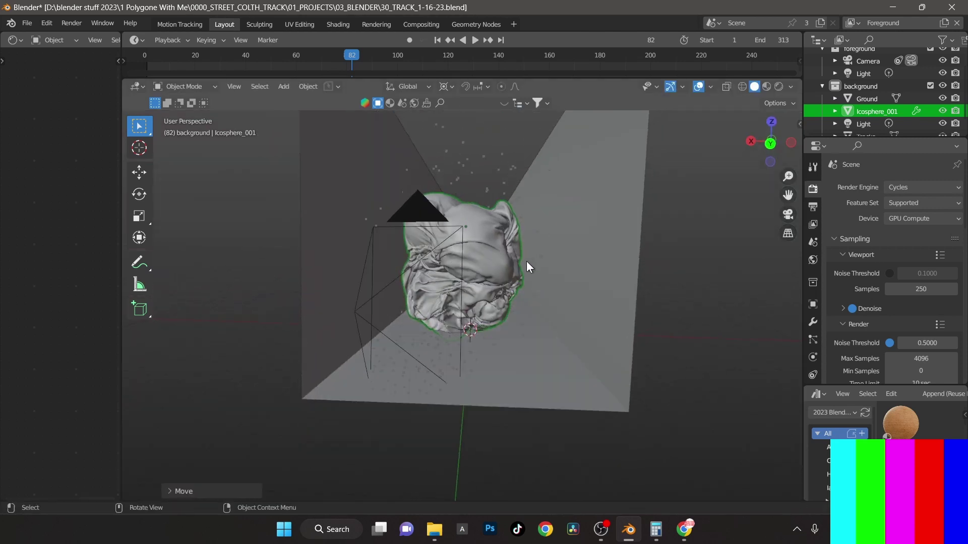
Scale the cloth mesh down to 0.8342 and preview the simulation to frame 143.
key(ctrl+z)
key(s)
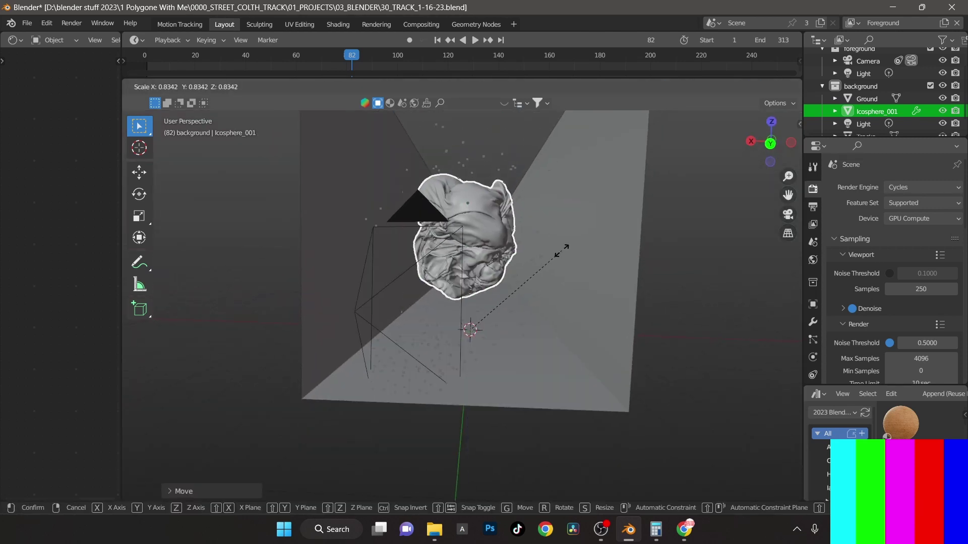
click(558, 256)
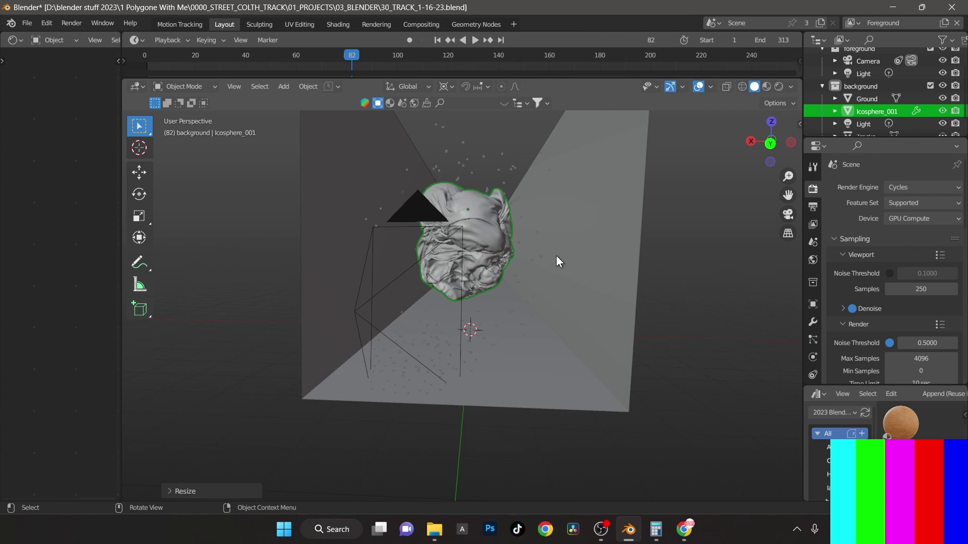
key(space)
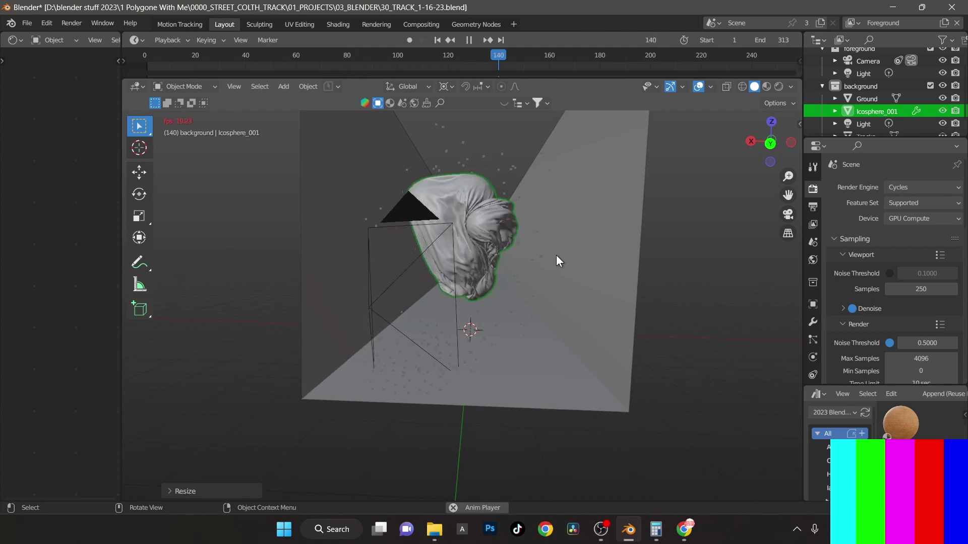
key(space)
middle_drag(556, 255, 504, 374)
Slide the cloth mesh along Y, view through the camera, and play the simulation.
key(g)
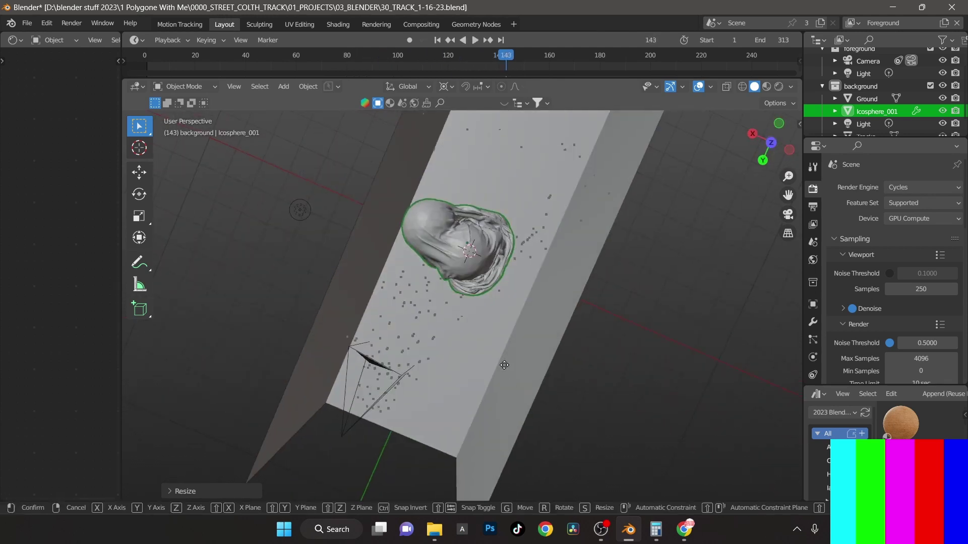
key(y)
click(531, 320)
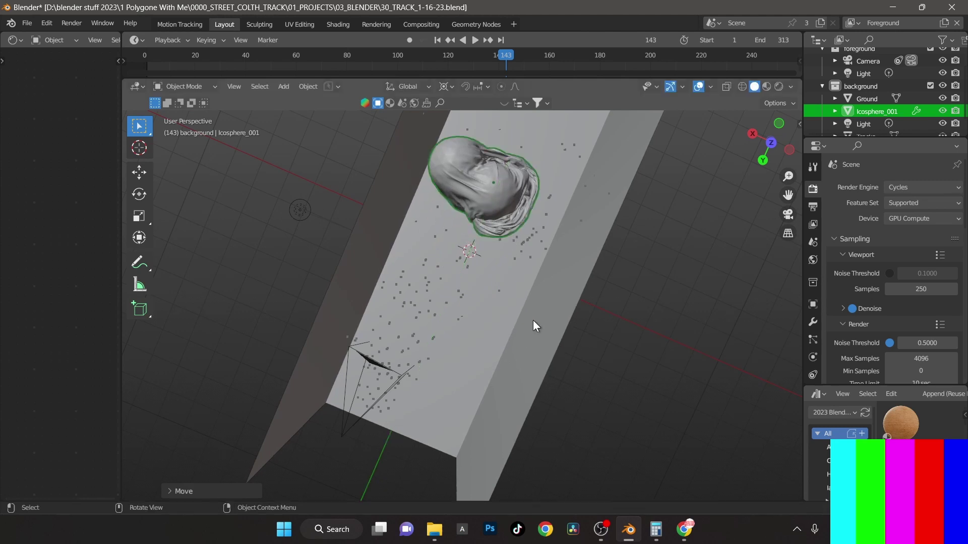
key(KP_0)
key(space)
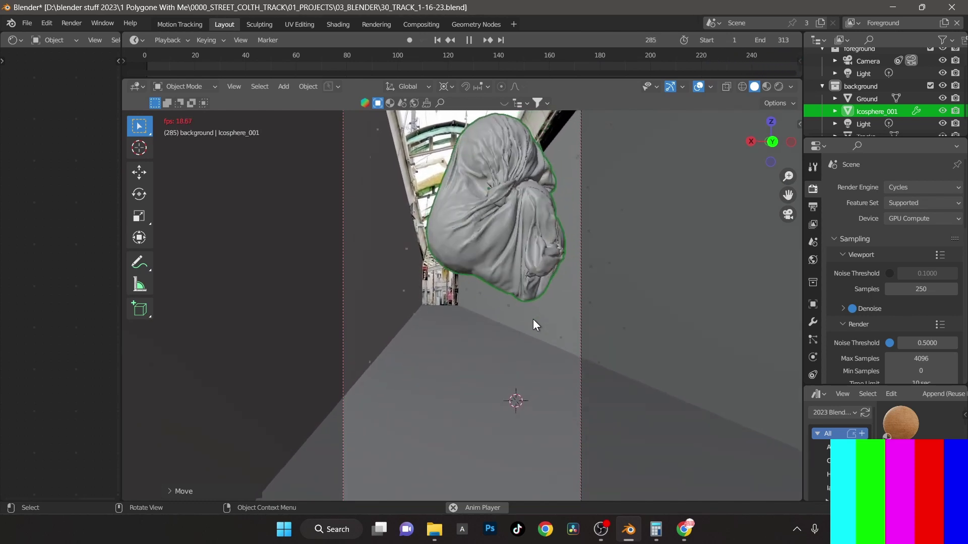
Nudge the cloth object left, scrub back to the start, and save the blend file.
key(space)
key(g)
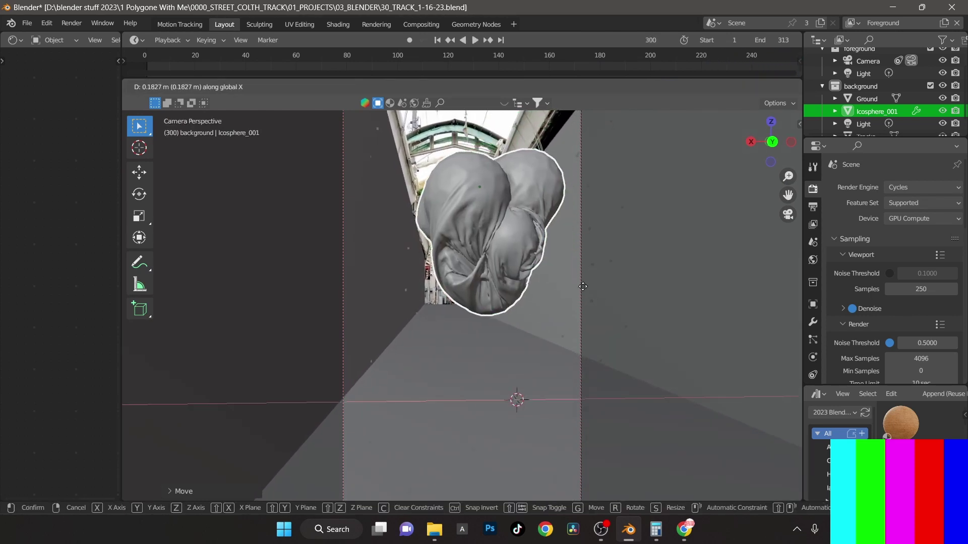
click(566, 289)
key(space)
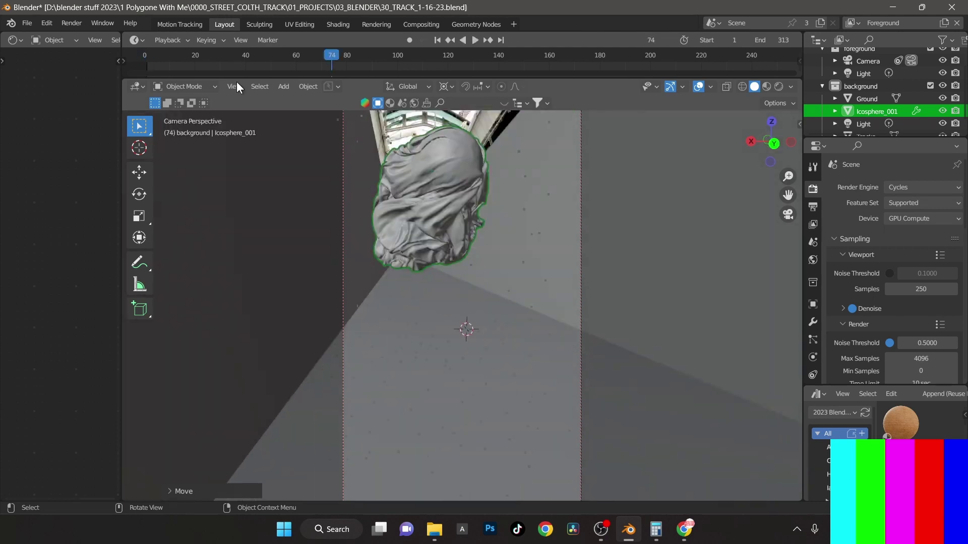
click(298, 48)
drag(289, 49, 246, 69)
key(ctrl+s)
Set the animation start frame to 1, after briefly trying 40.
click(716, 39)
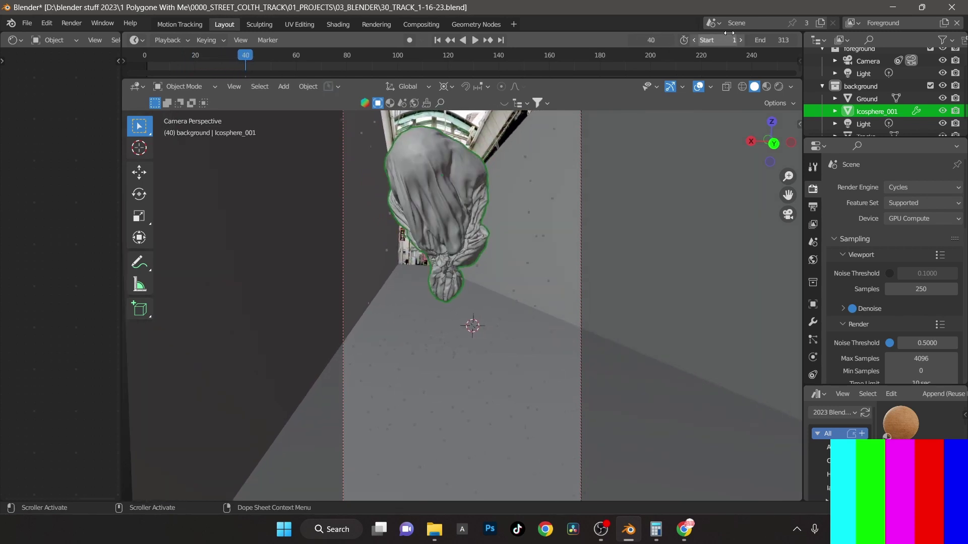
text(40)
key(Return)
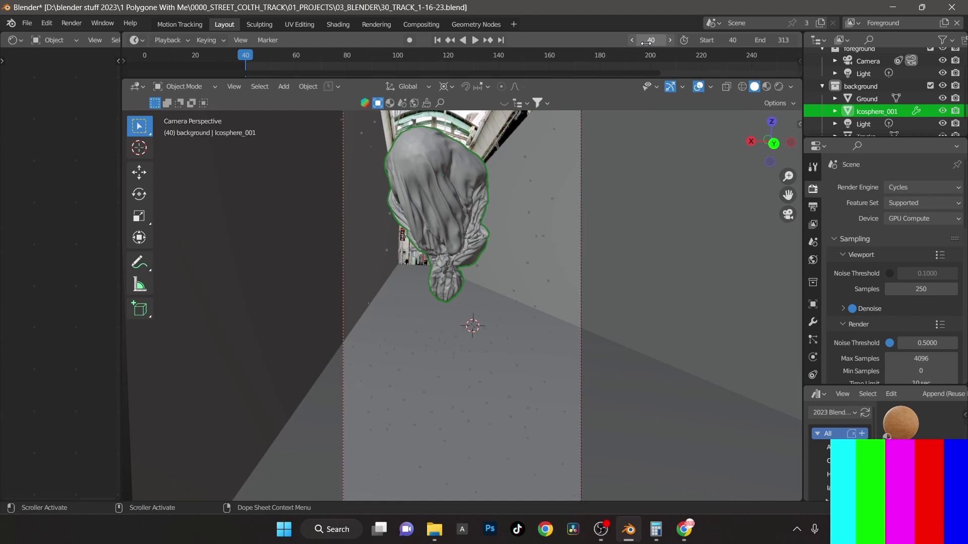
click(722, 45)
text(1)
key(Return)
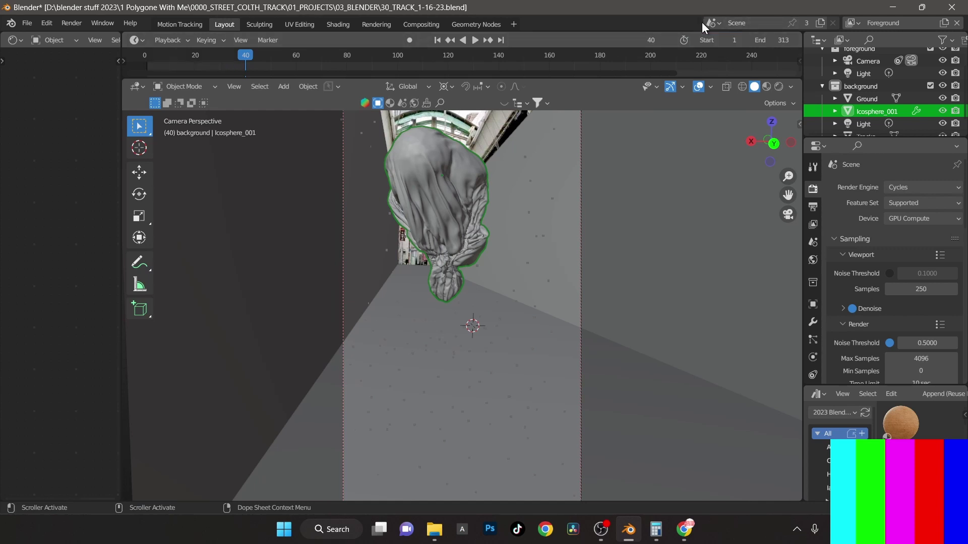
Replay the cloth simulation while orbiting to inspect how it drapes.
key(space)
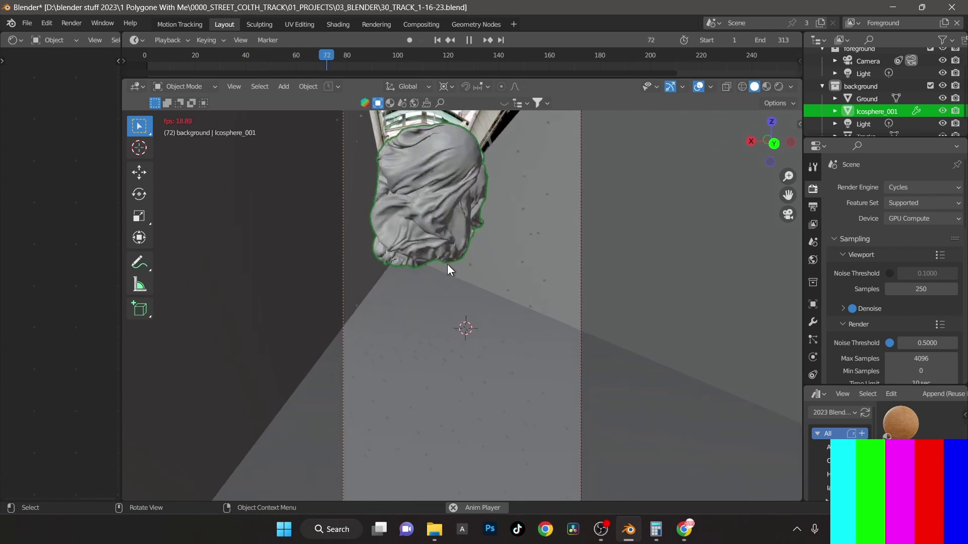
key(Escape)
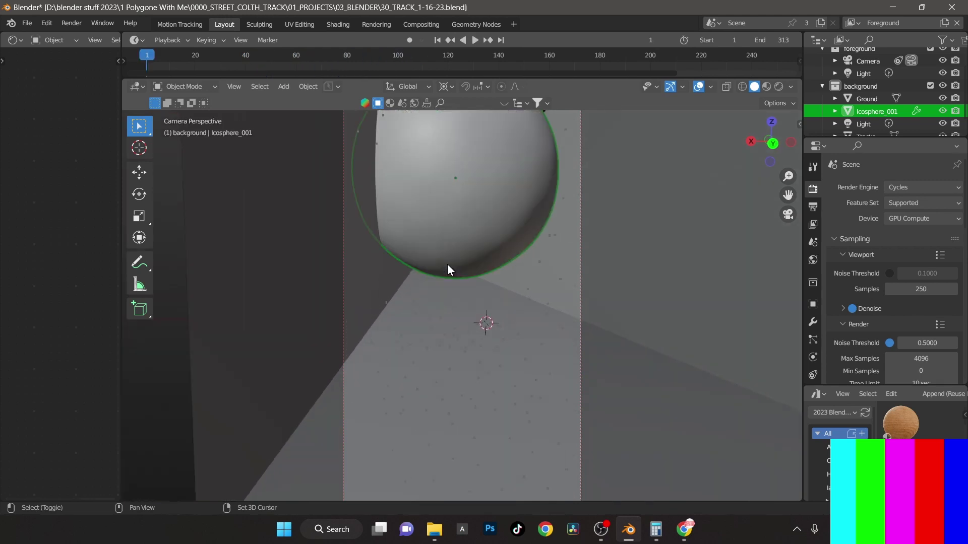
middle_drag(447, 264, 564, 282)
key(space)
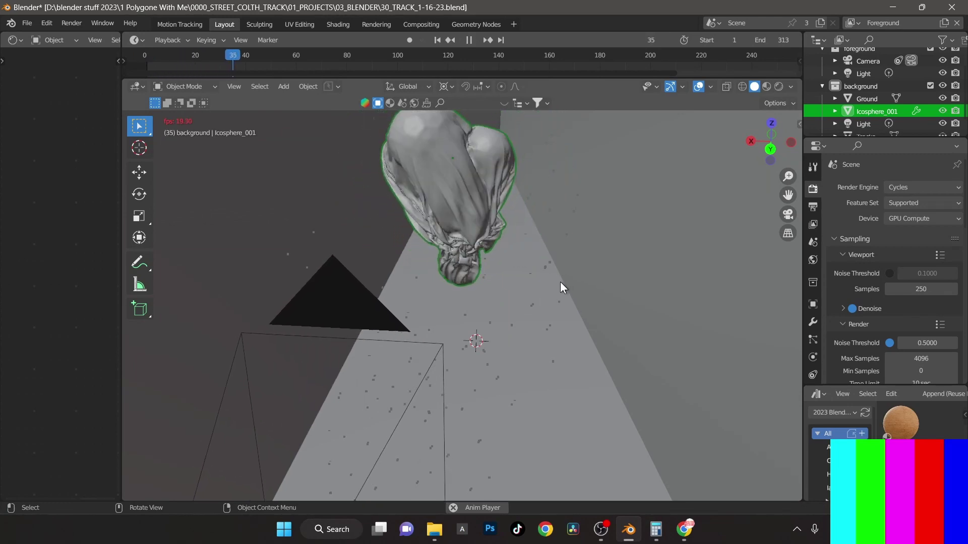
middle_drag(558, 281, 577, 275)
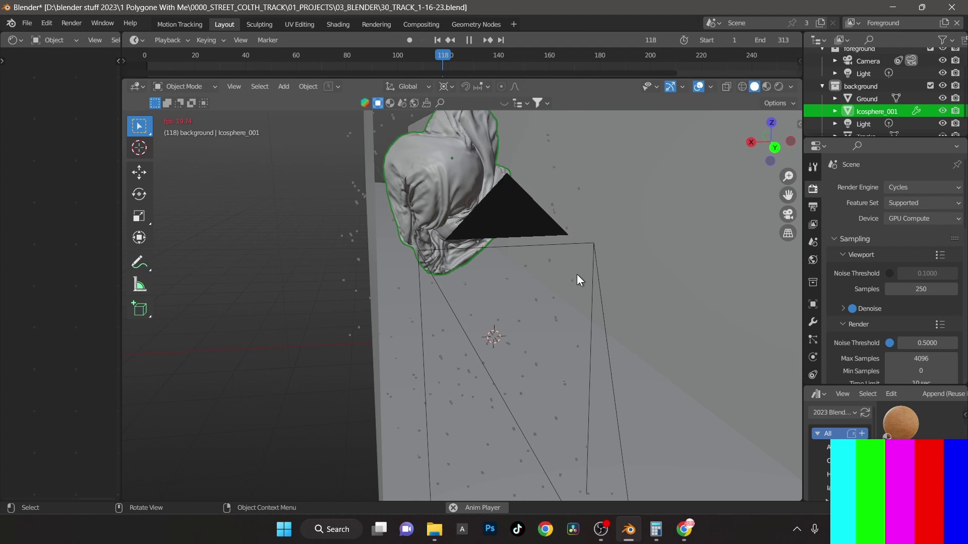
middle_drag(578, 280, 558, 285)
key(space)
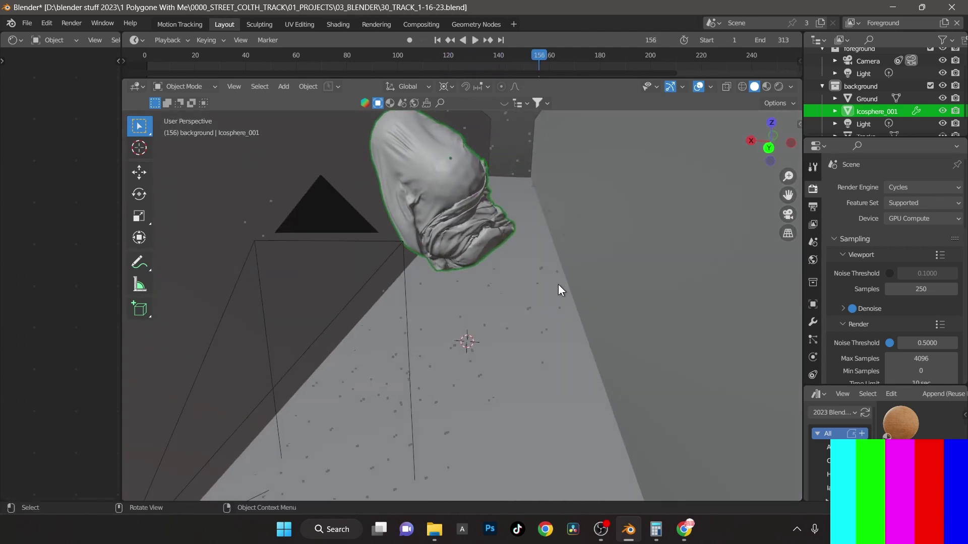
Scale the cloth sphere slightly smaller, save 30_TRACK_1-16-23.blend, and return to frame 1 in camera view.
key(s)
click(535, 289)
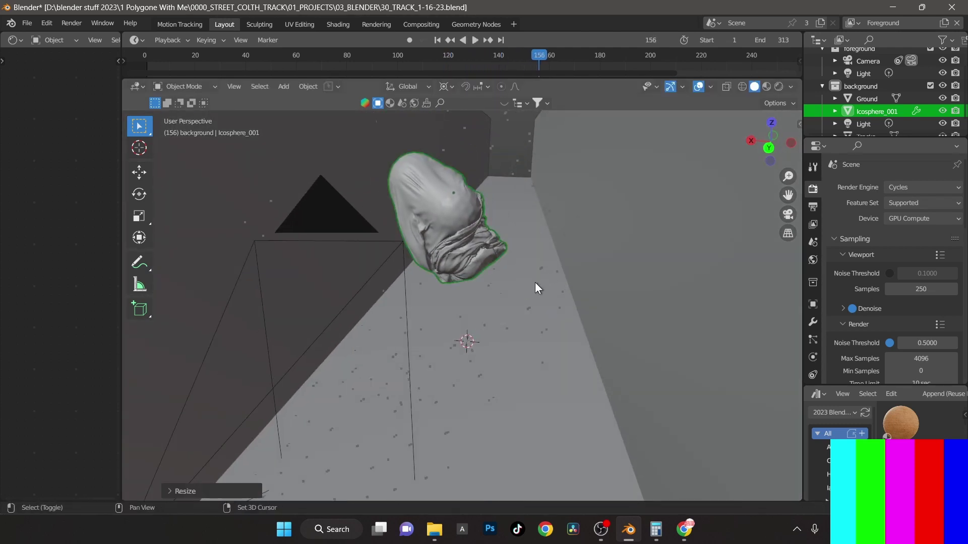
key(shift+Left)
key(ctrl+z)
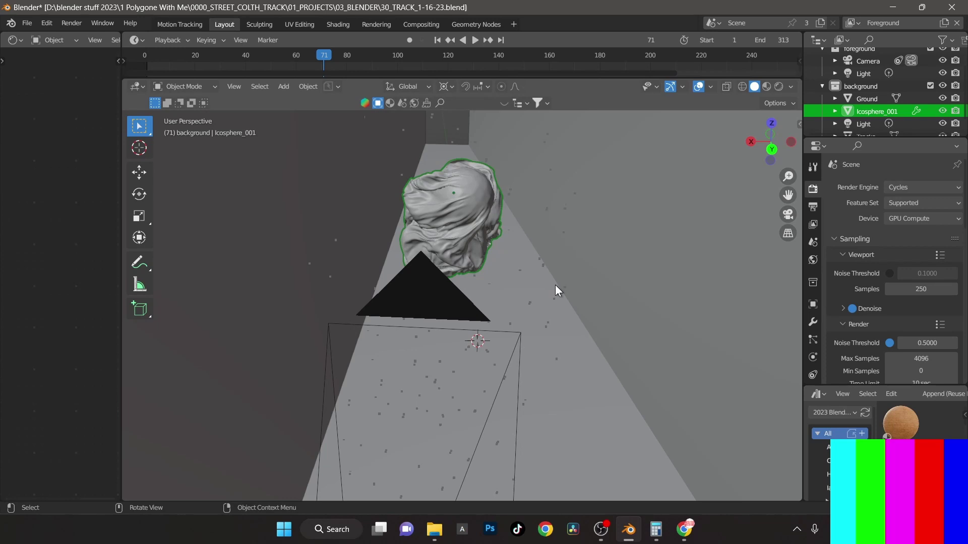
key(ctrl+s)
click(596, 278)
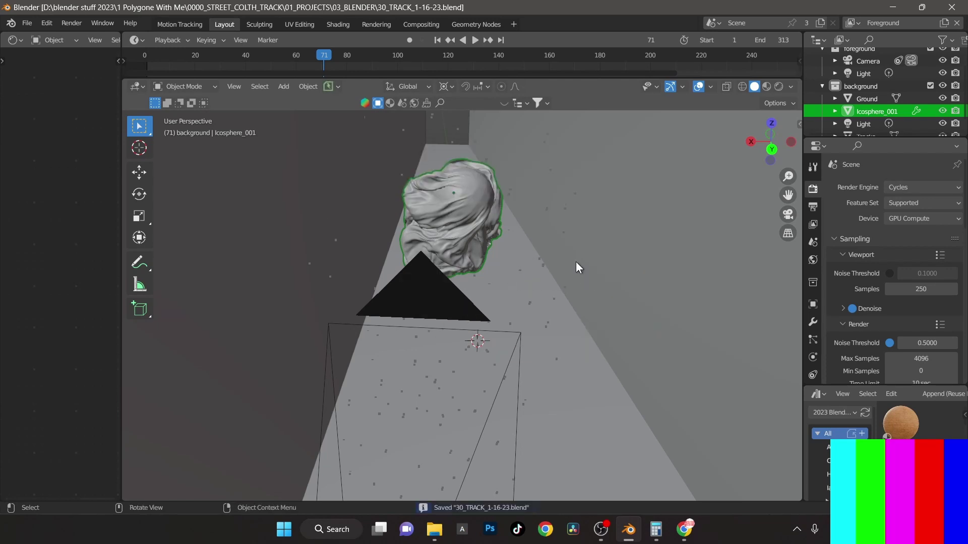
key(shift+Left)
key(KP_0)
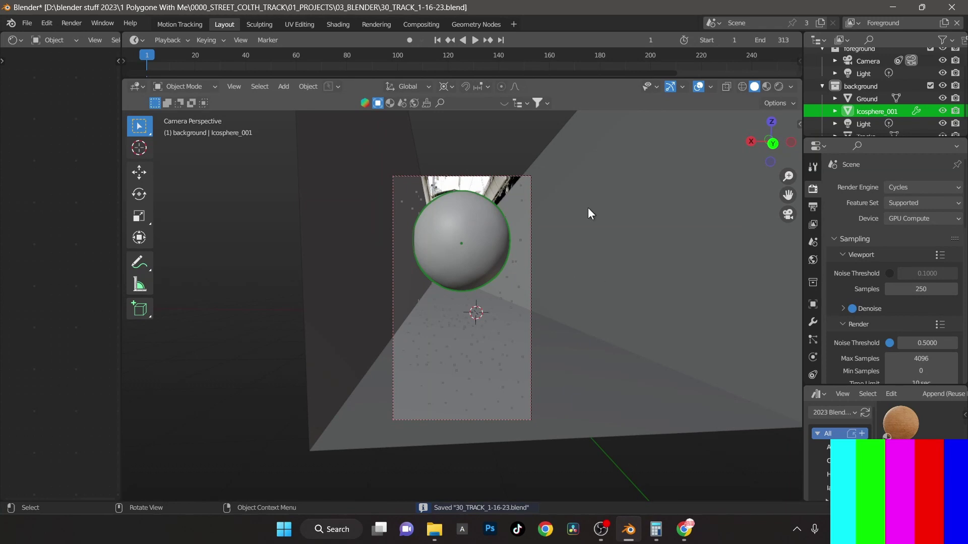
Switch the viewport to Rendered shading and toggle Film Transparent in Render Properties.
click(781, 88)
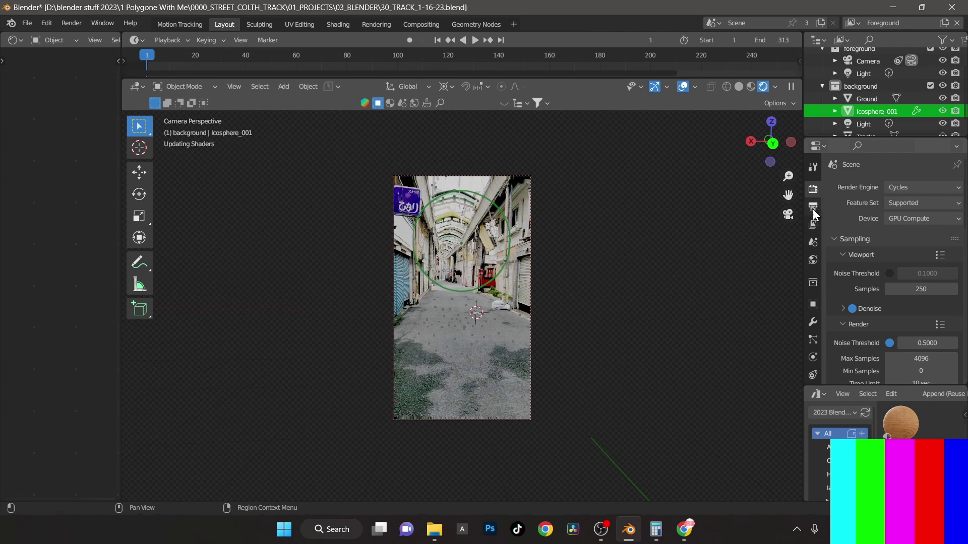
scroll(837, 303, down, 10)
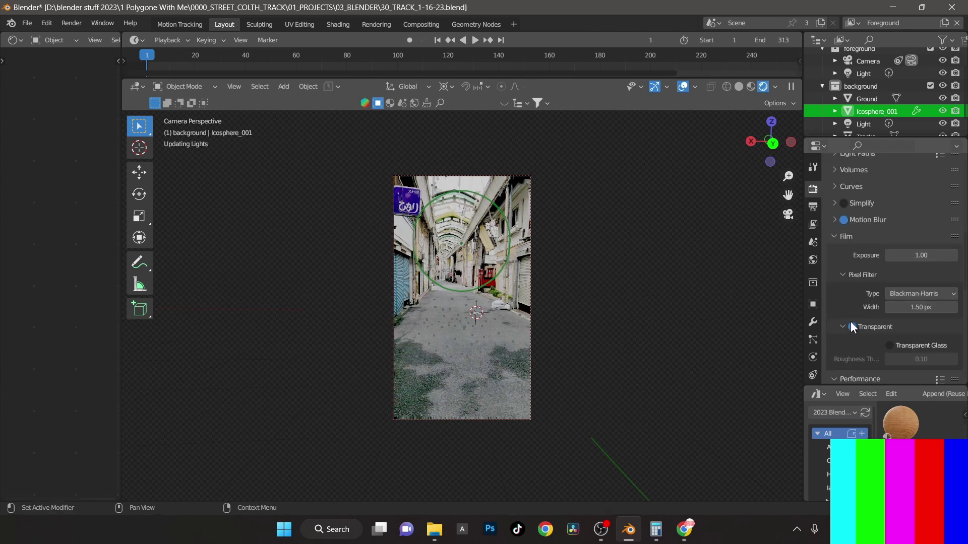
click(852, 327)
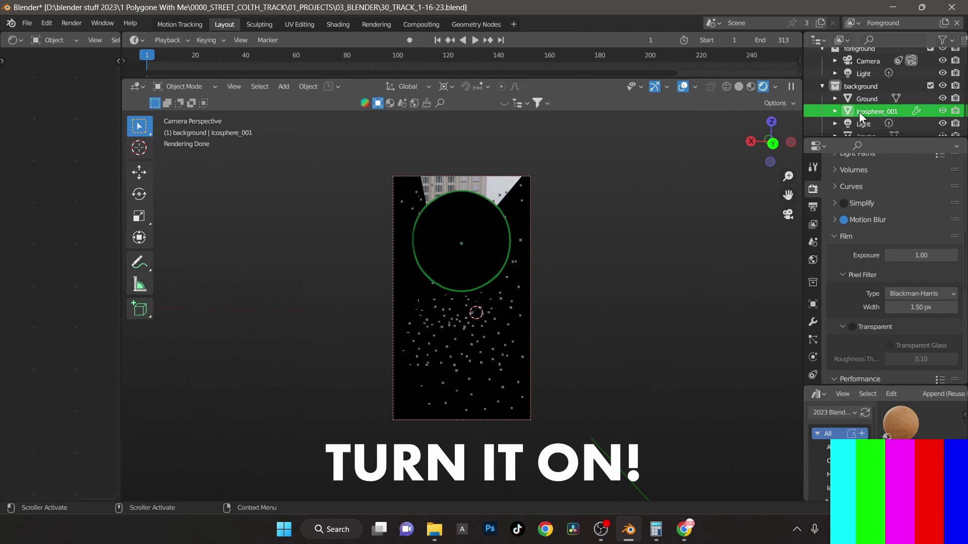
Move Icosphere_001 into the foreground collection, select Ground, and re-enable Film Transparent.
drag(859, 111, 858, 59)
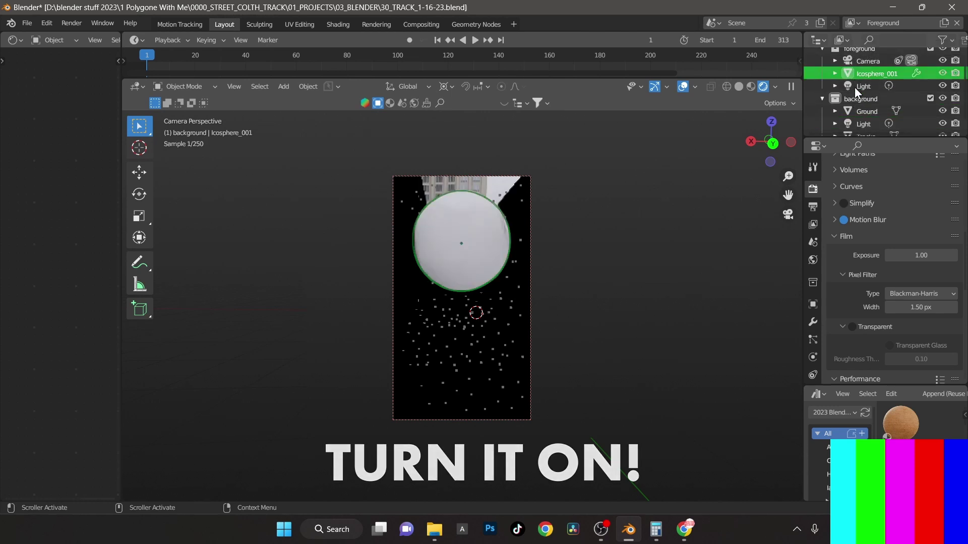
click(862, 100)
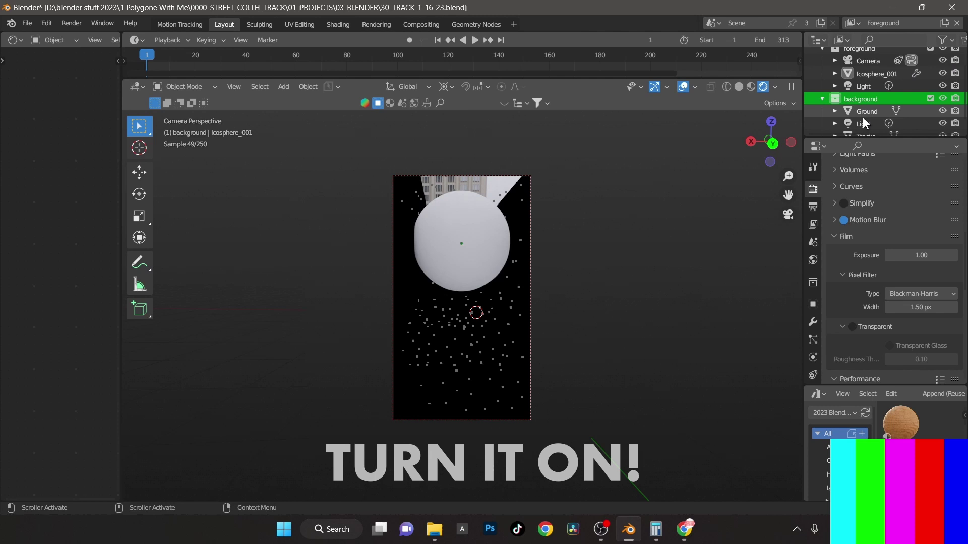
scroll(863, 117, down, 1)
click(866, 101)
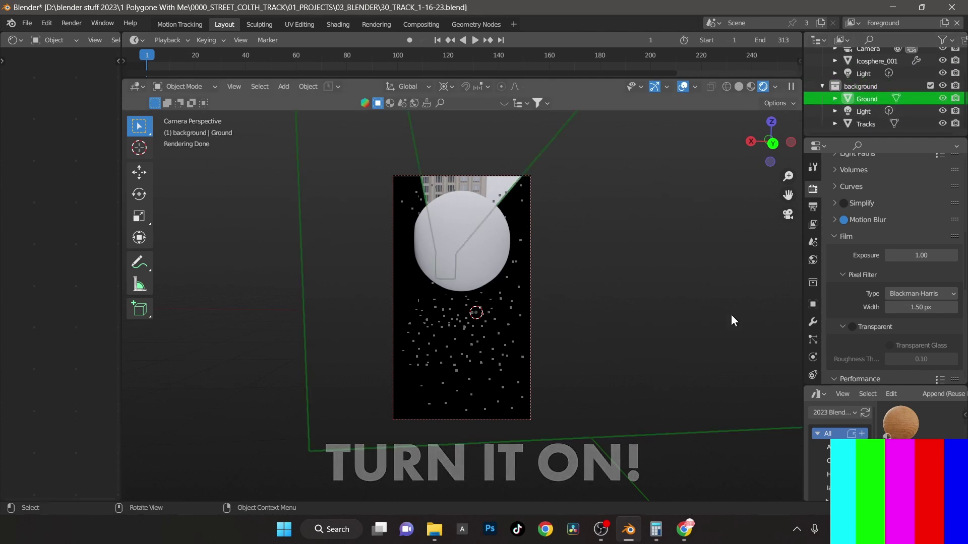
click(849, 326)
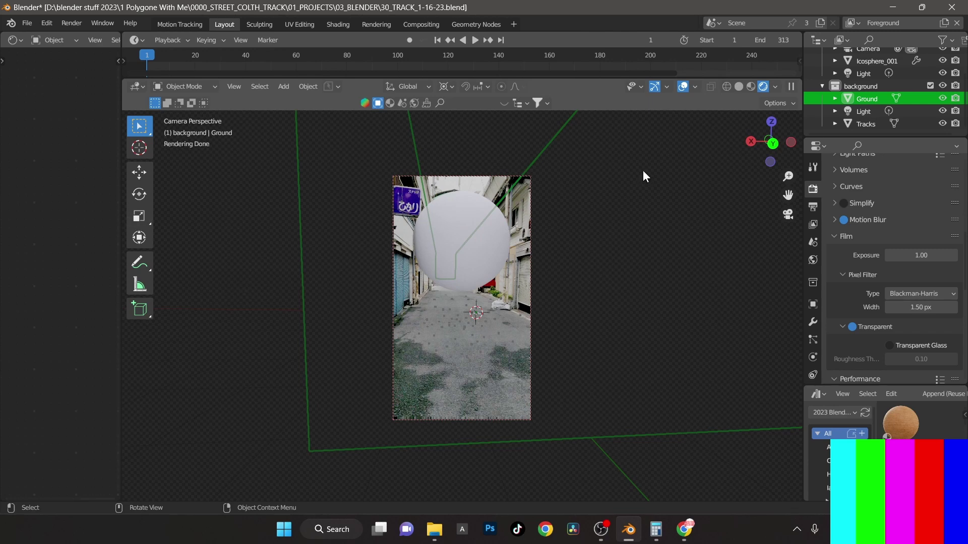
scroll(840, 287, down, 2)
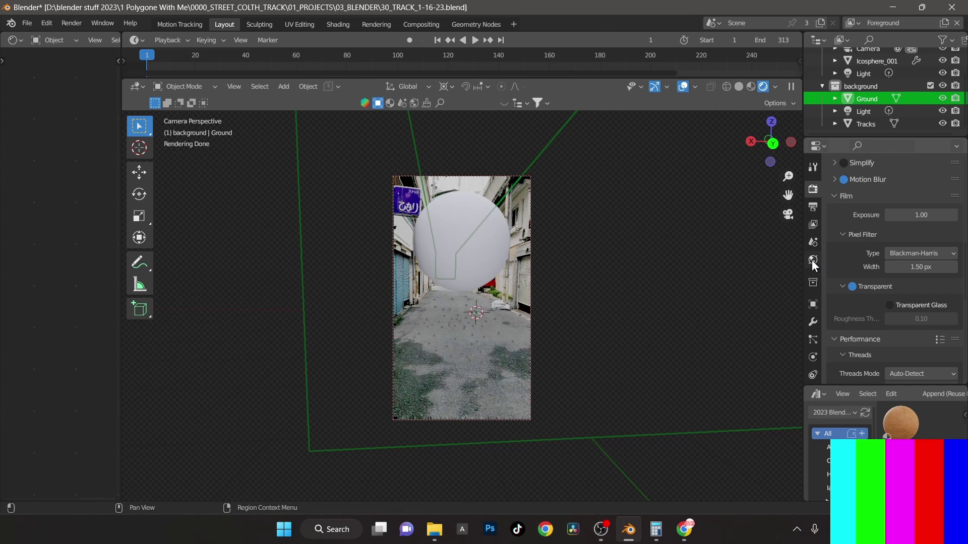
Load castel_st_angelo_roof_2k.exr as the world environment image.
click(813, 260)
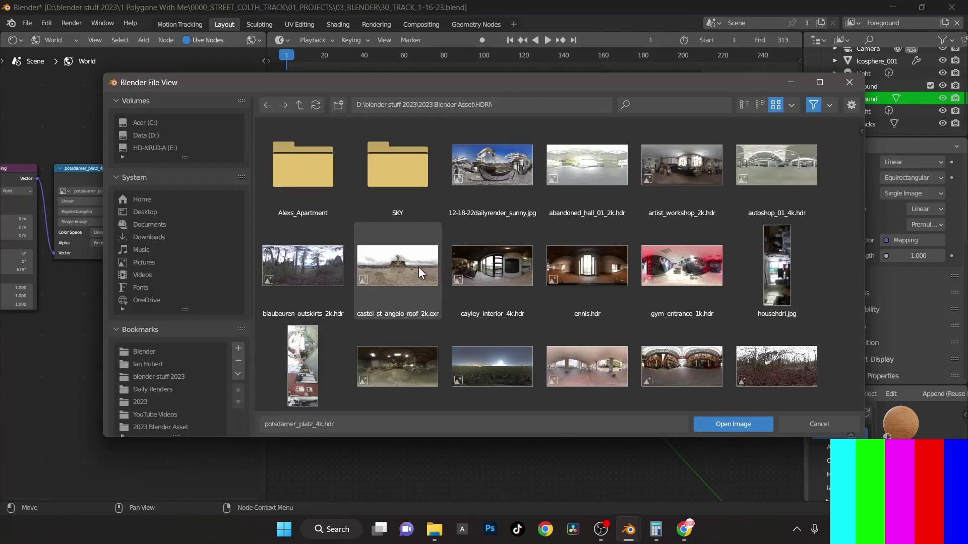
click(419, 266)
click(708, 421)
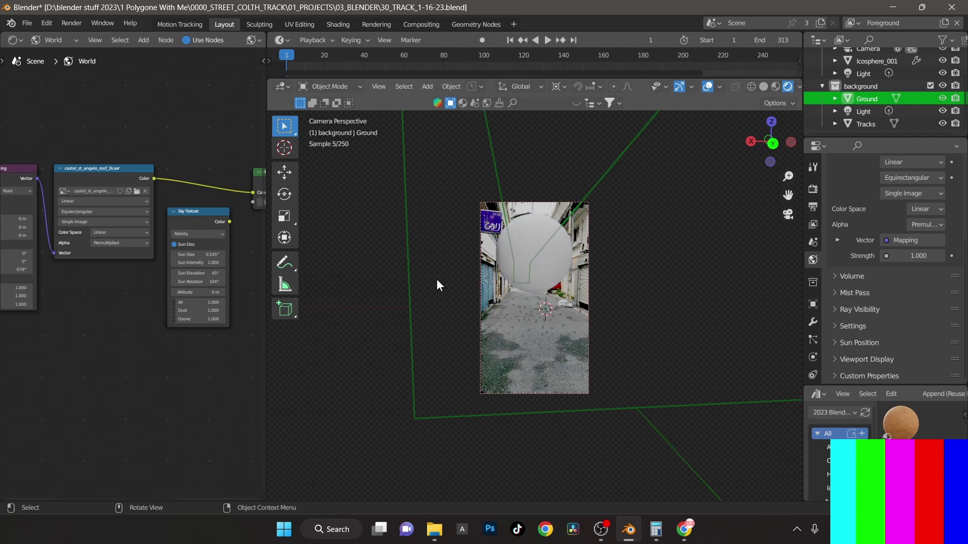
Switch the shader editor from World to Object nodes.
click(48, 38)
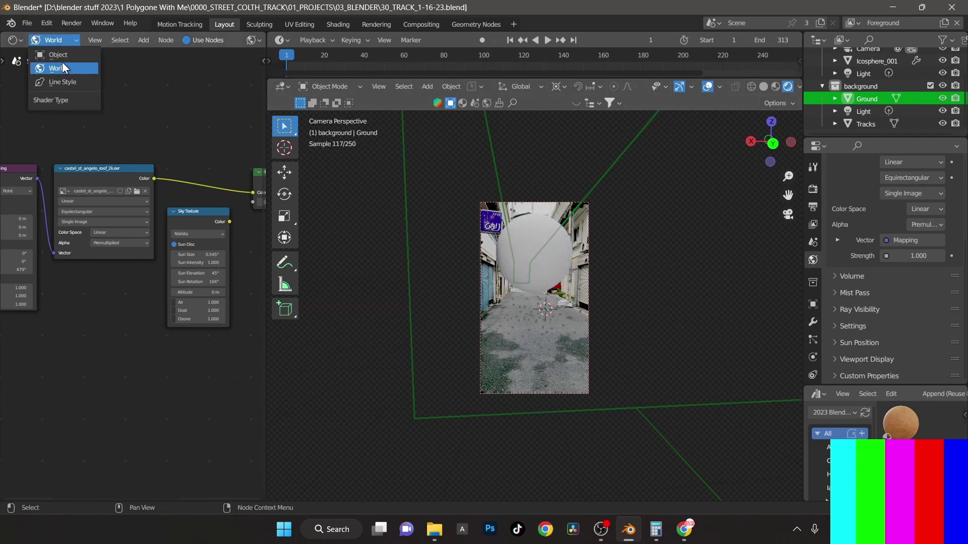
click(63, 59)
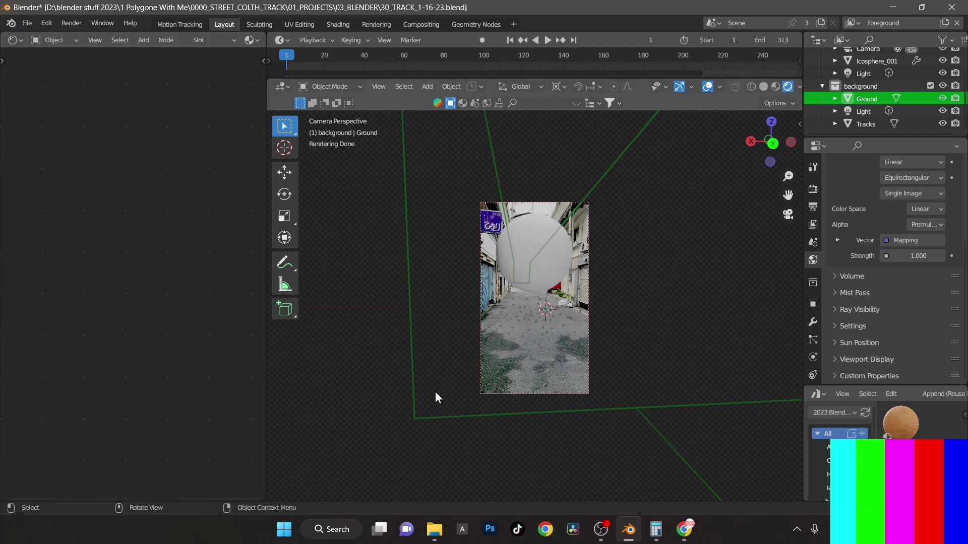
scroll(172, 40, down, 3)
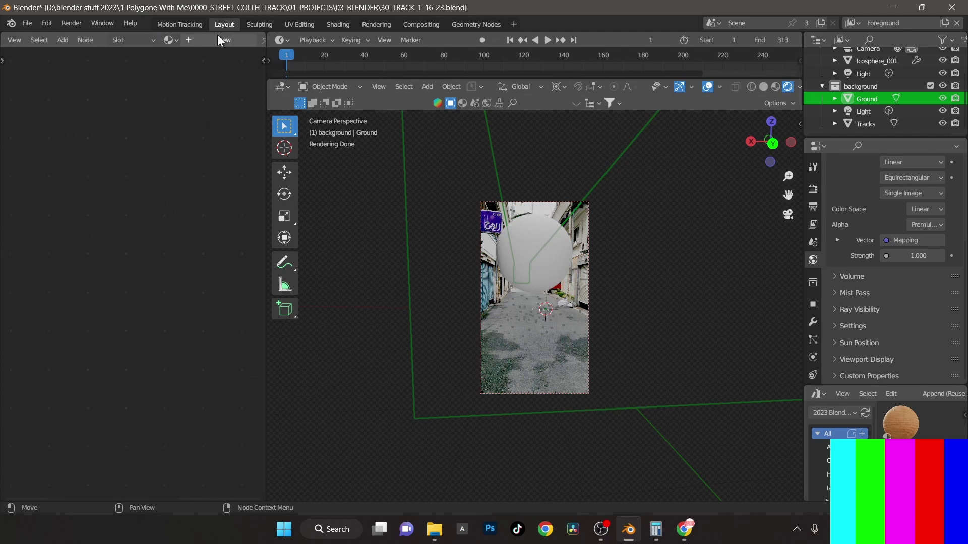
Create a new Ground material with a mapped Image Texture feeding Base Color.
click(220, 40)
middle_drag(175, 224, 84, 225)
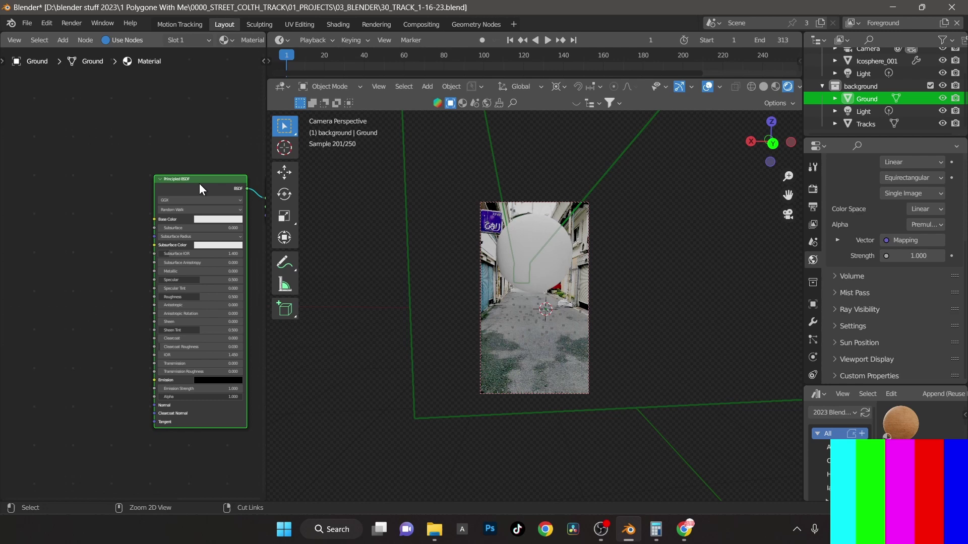
key(ctrl+t)
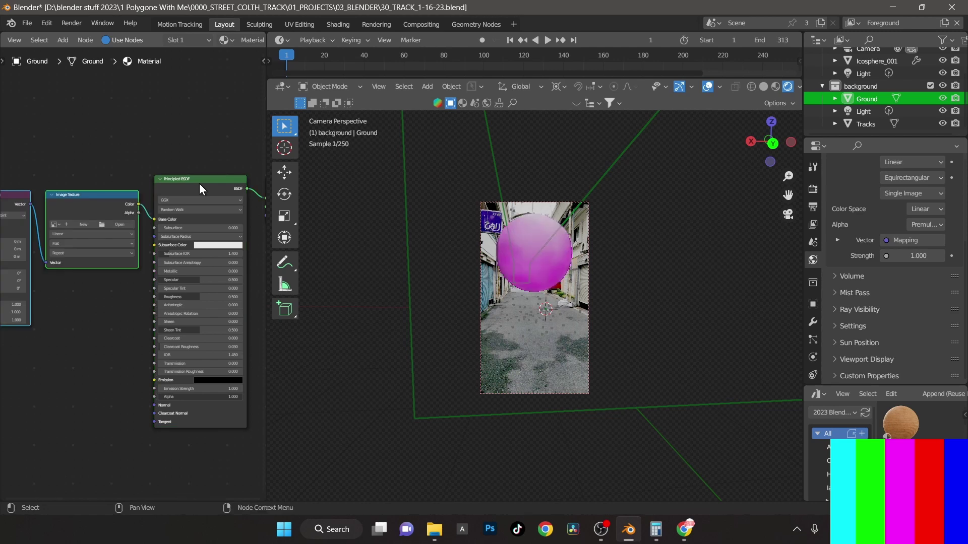
Load the plate frames from the 1 Polygone With Me folder into the Image Texture.
click(124, 223)
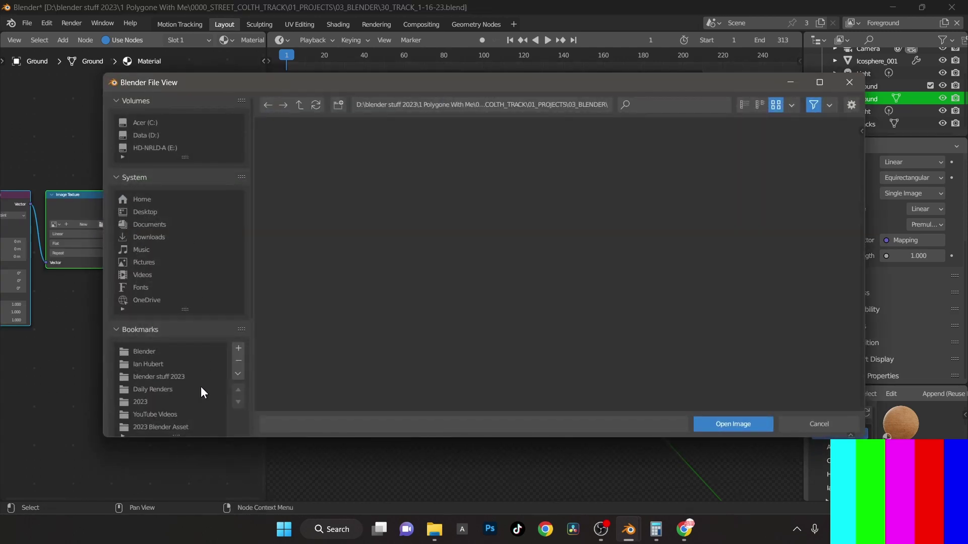
click(167, 379)
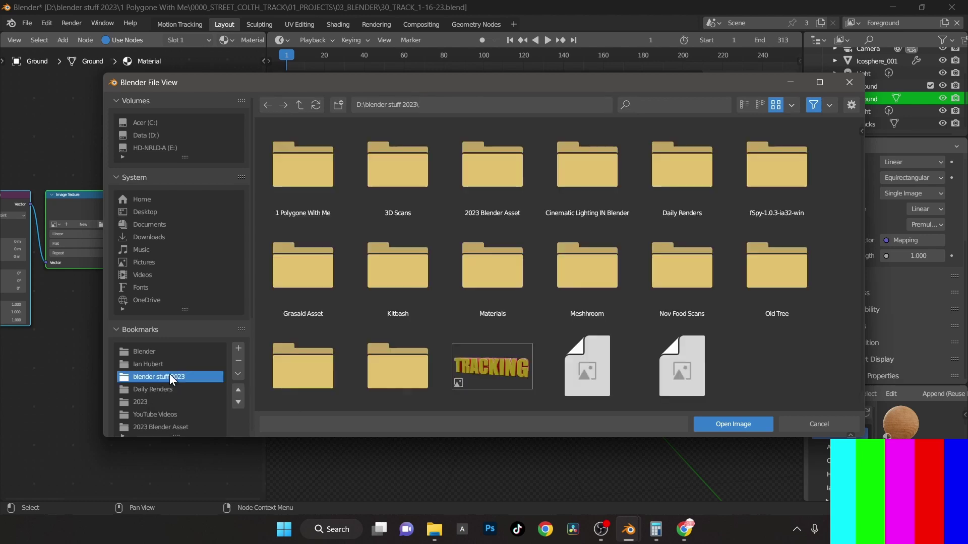
double_click(311, 159)
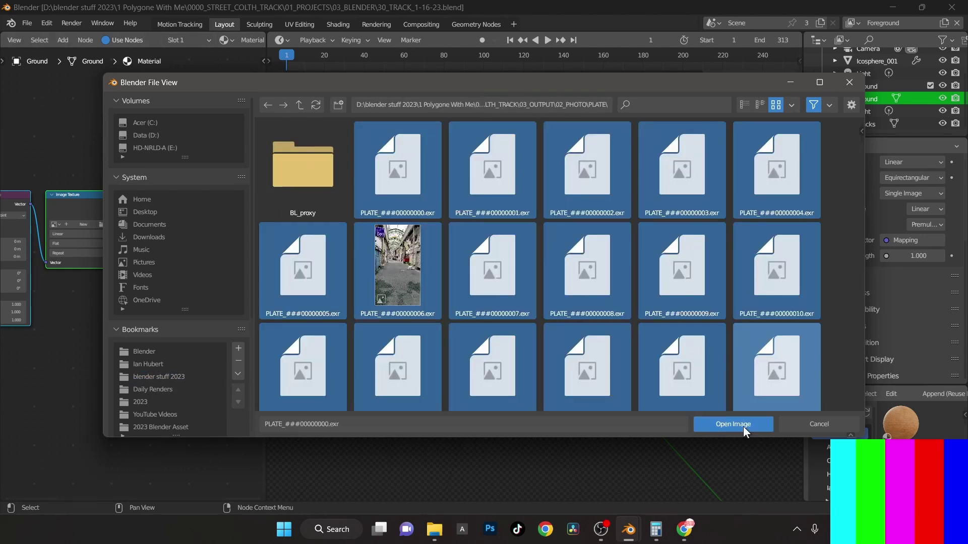
click(741, 425)
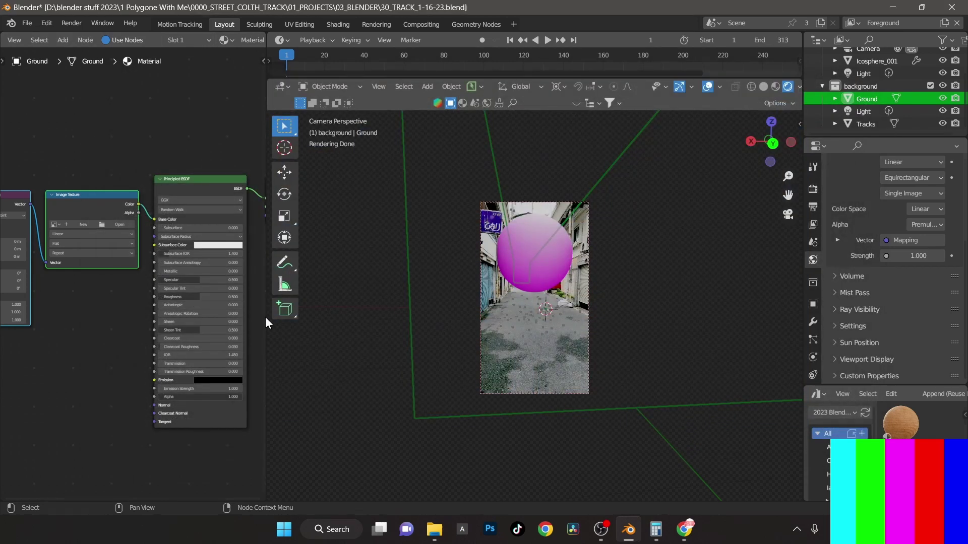
Connect the Texture Coordinate Window output to the Mapping node's Vector input.
middle_drag(69, 351, 166, 377)
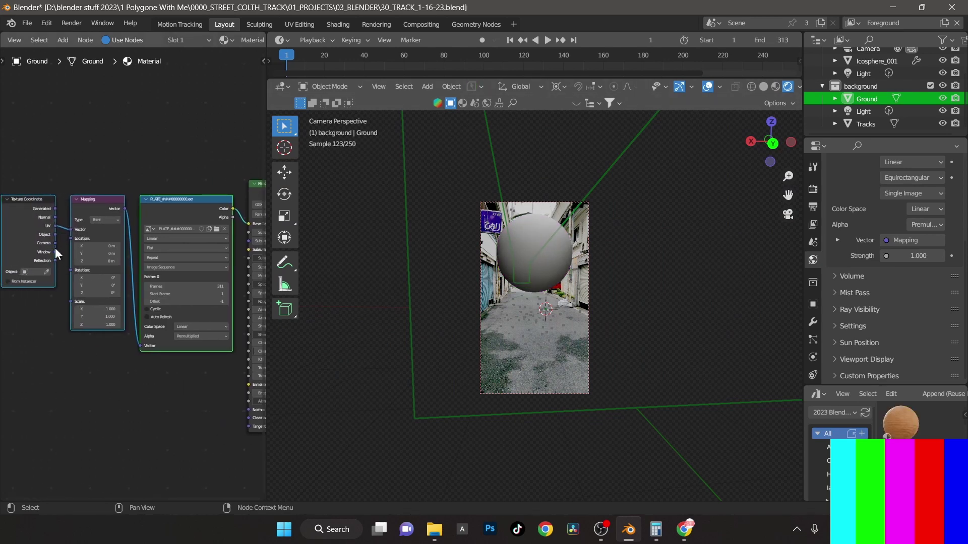
drag(55, 252, 70, 230)
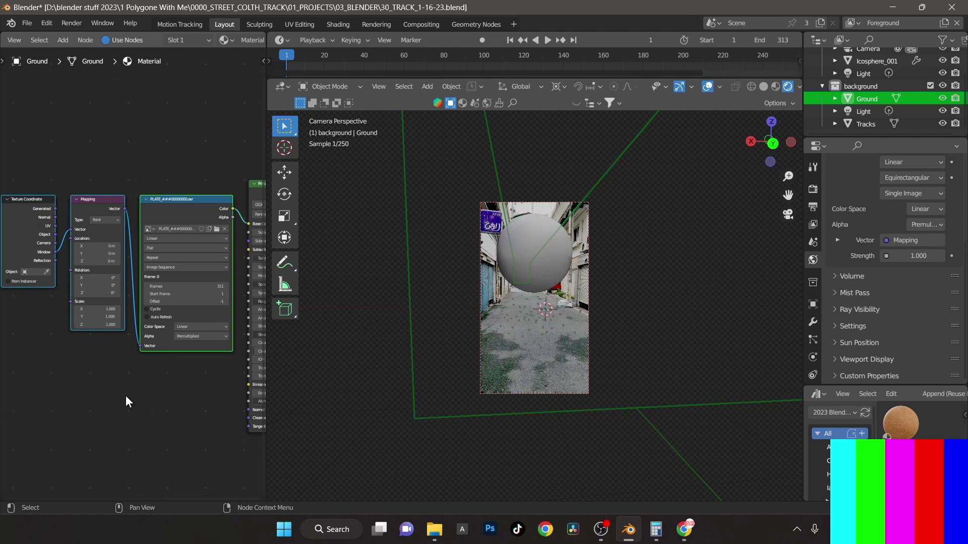
ctrl+scroll(126, 396, right, 3)
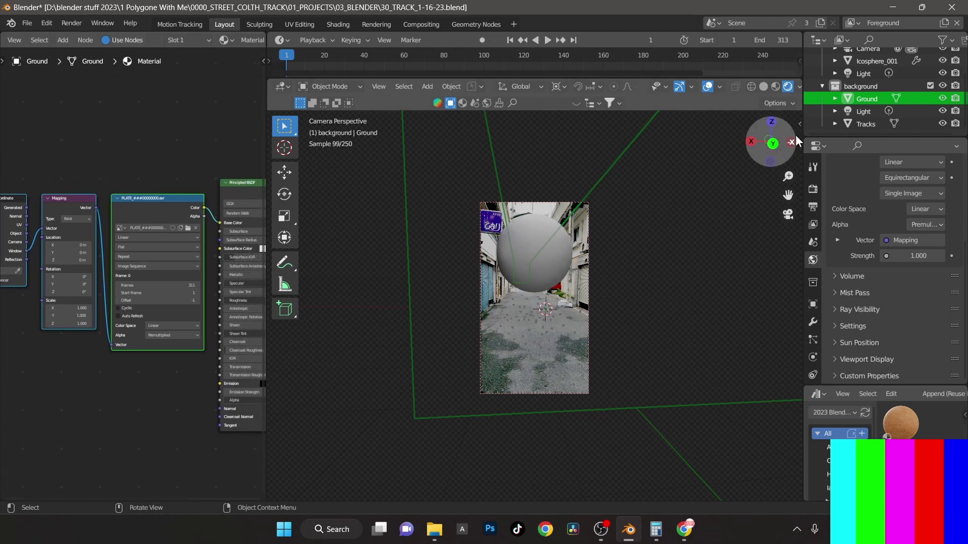
Move the Ground object into the Foreground collection in the Outliner.
mouse_move(870, 94)
mouse_down()
mouse_move(870, 46)
mouse_move(870, 75)
mouse_up()
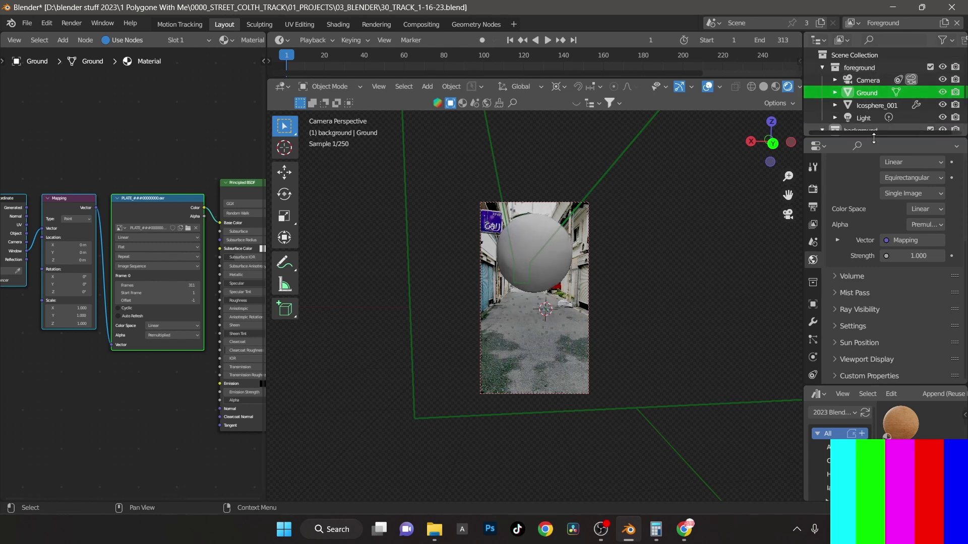
drag(881, 138, 880, 180)
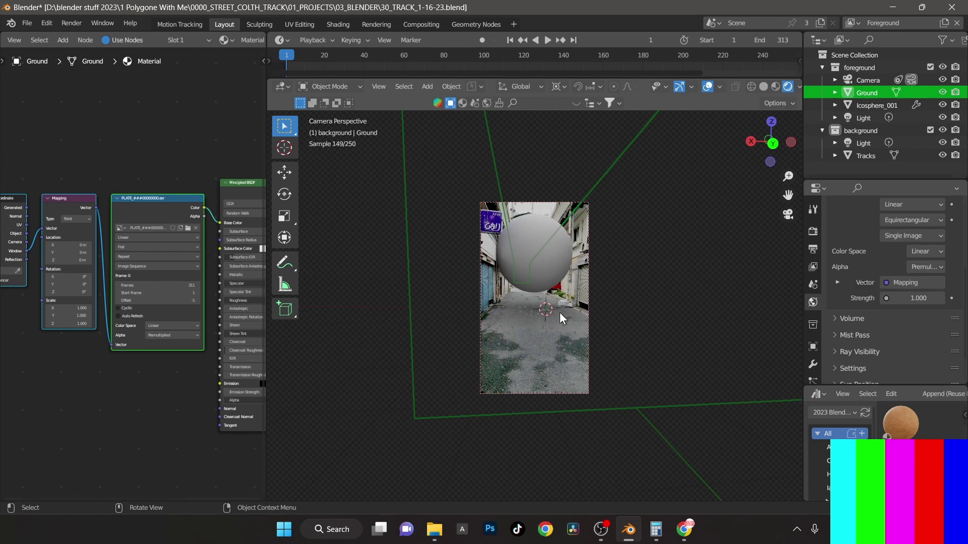
middle_drag(560, 313, 546, 326)
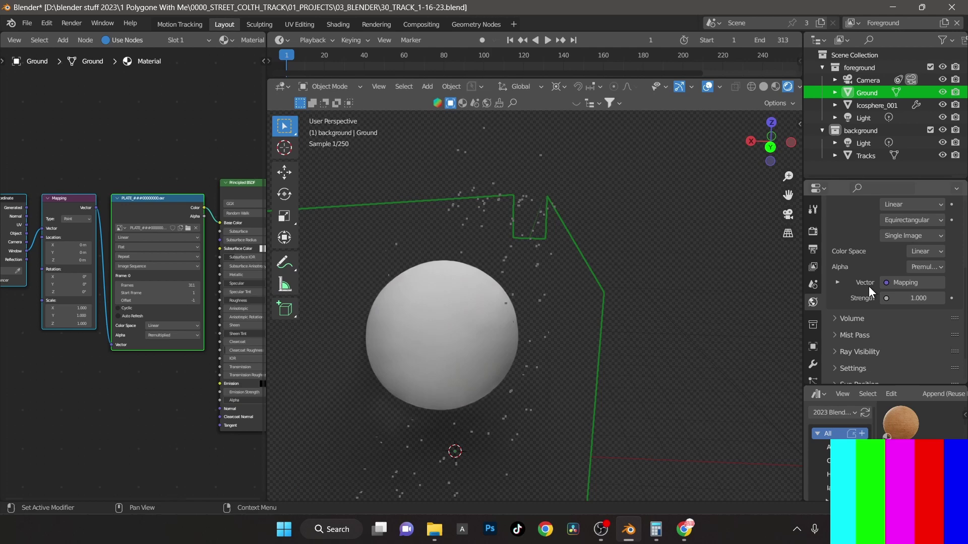
Turn off Shadow Catcher in Ground's Object Properties Visibility settings.
scroll(862, 303, down, 2)
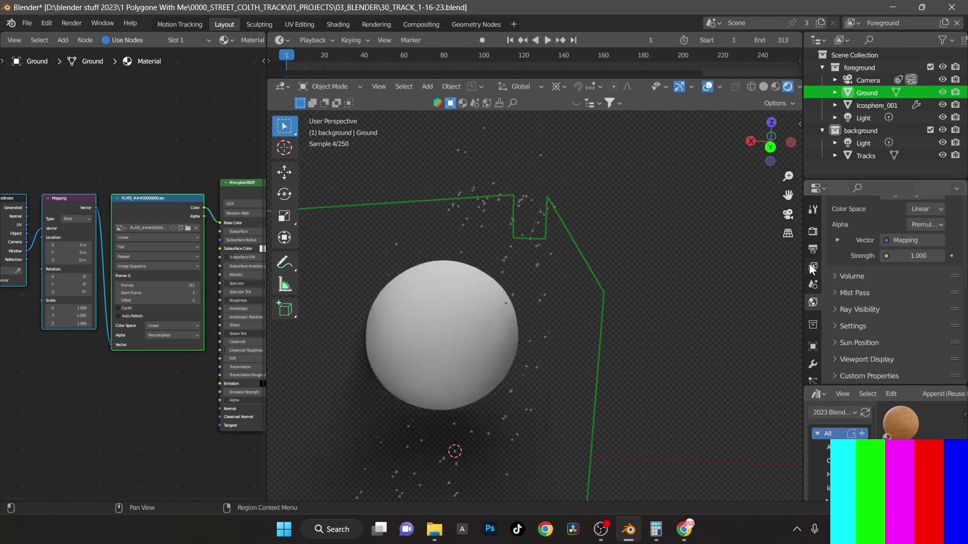
scroll(811, 341, down, 1)
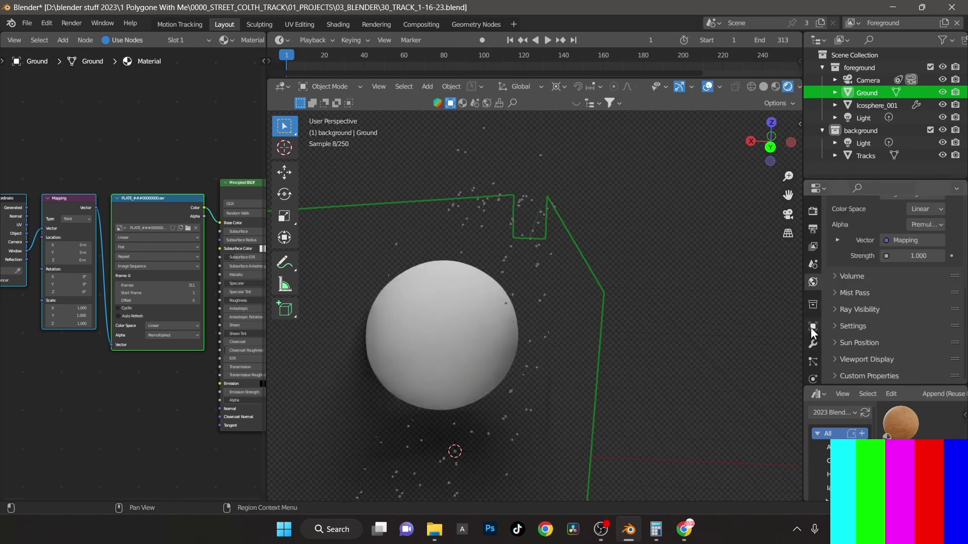
click(811, 328)
scroll(851, 314, down, 5)
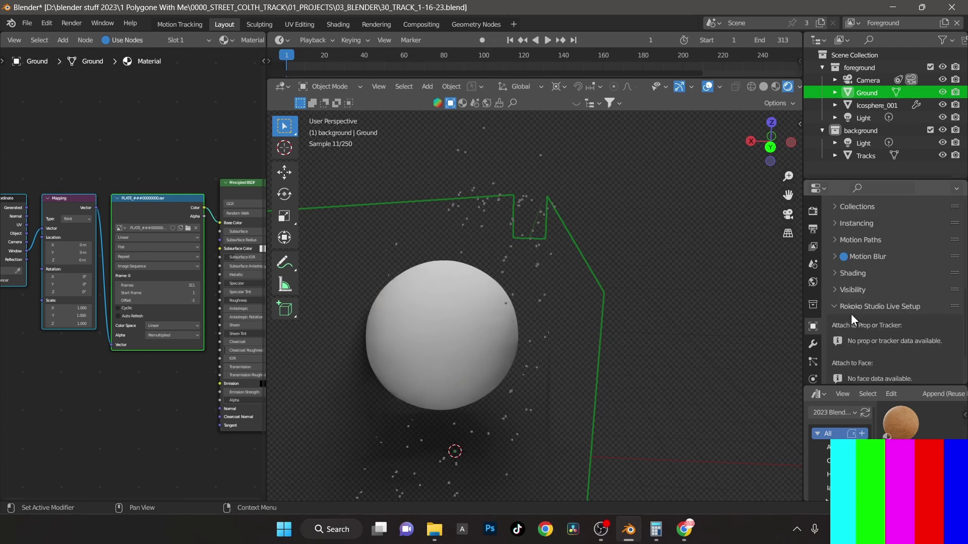
click(841, 249)
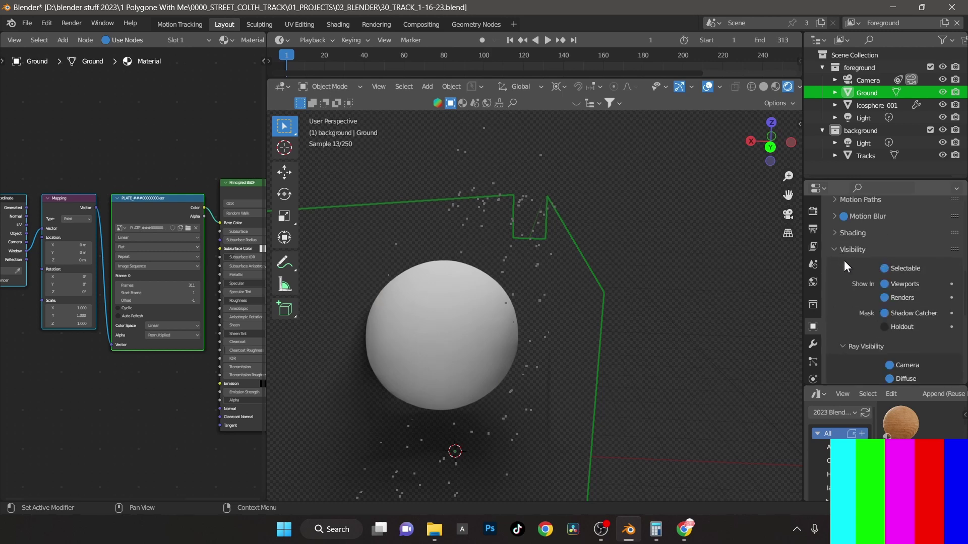
click(885, 313)
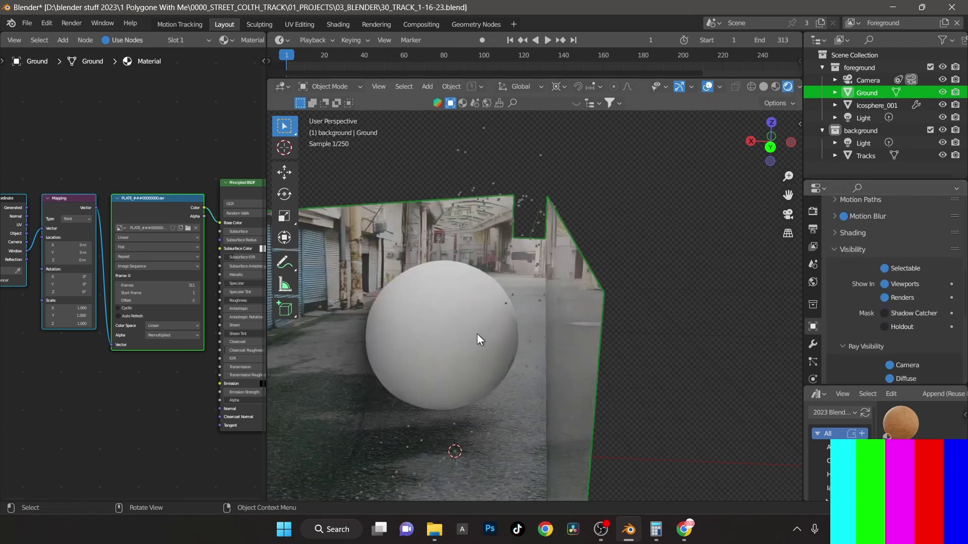
View through the camera, re-enable Ground's Shadow Catcher, and return Ground to the background collection.
mouse_move(477, 333)
middle_down()
mouse_move(504, 327)
mouse_move(488, 328)
middle_up()
key(KP_0)
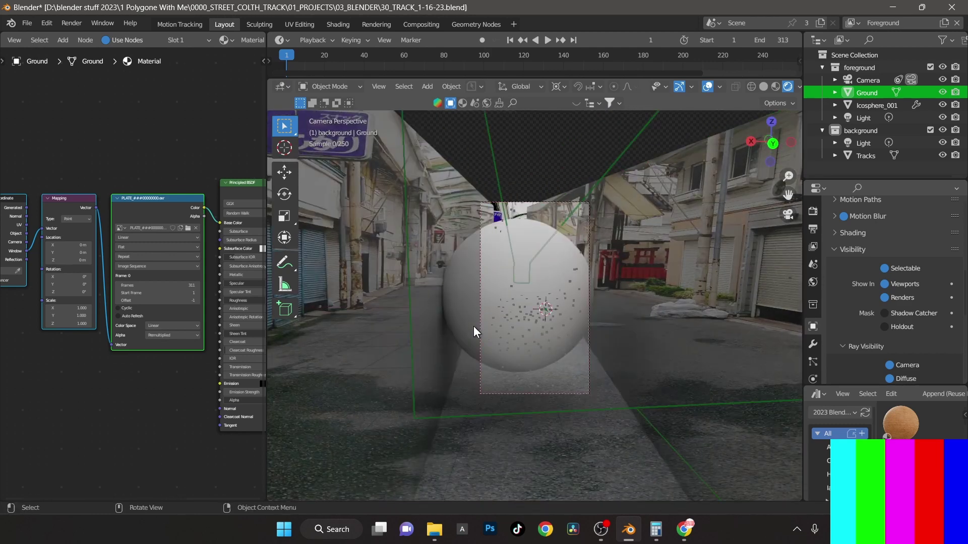
scroll(619, 298, up, 2)
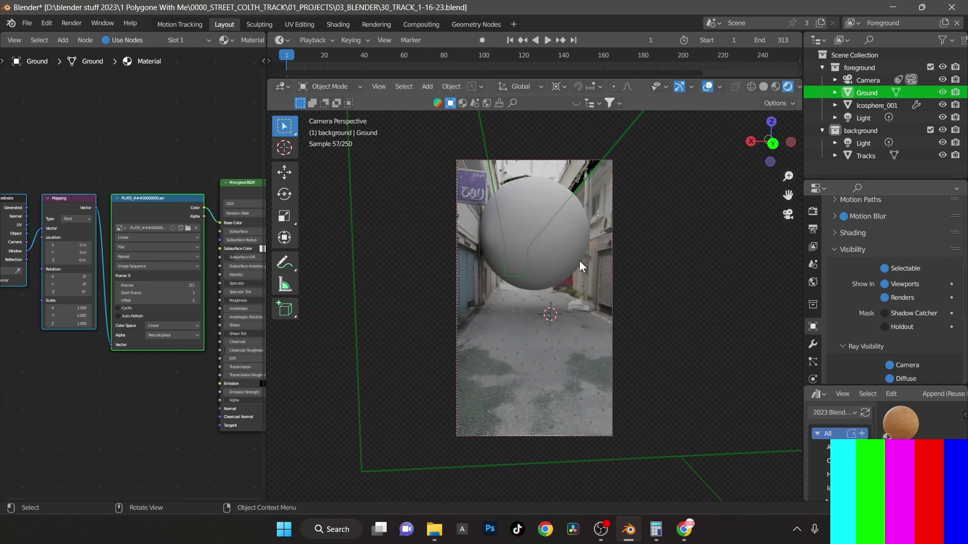
click(890, 316)
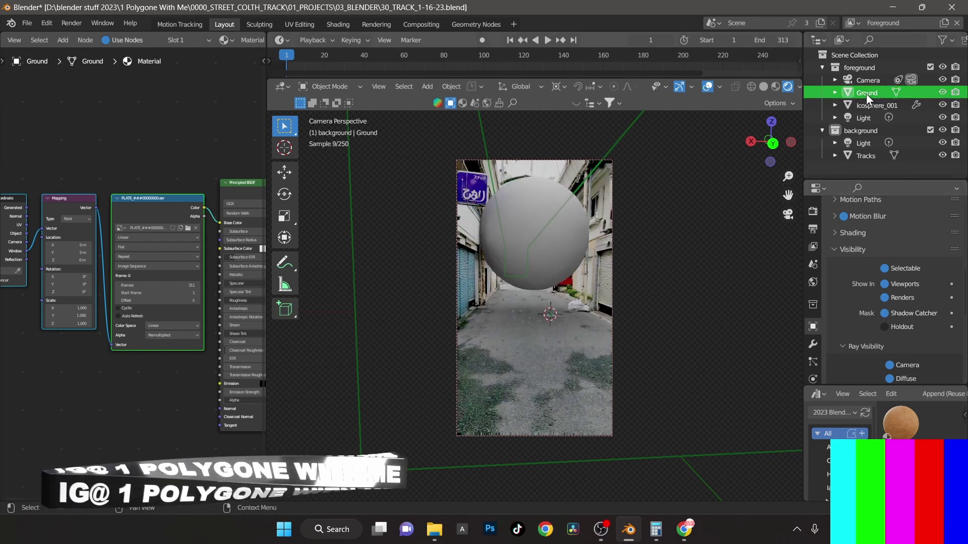
drag(866, 94, 863, 136)
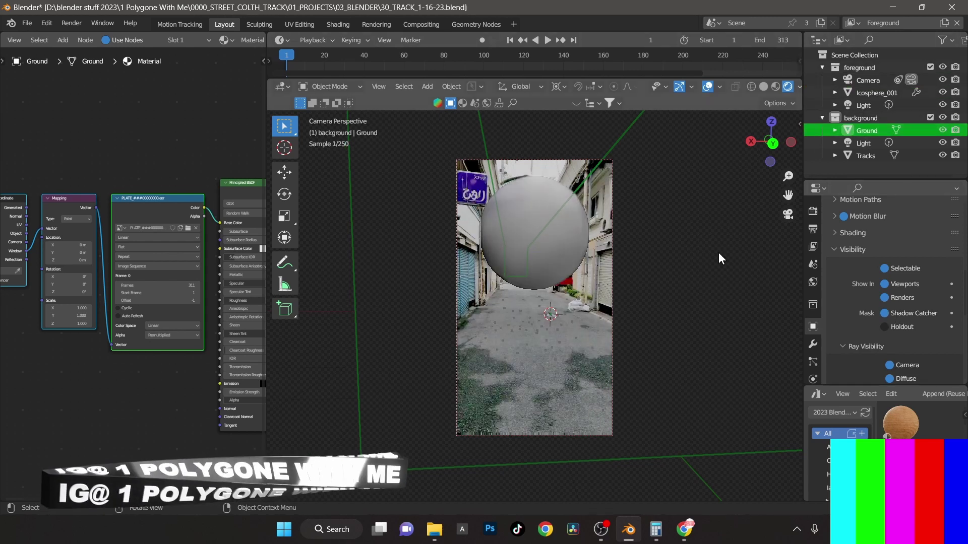
Go to frame 106, scrub ahead to frame 127, and select Icosphere_001.
click(495, 56)
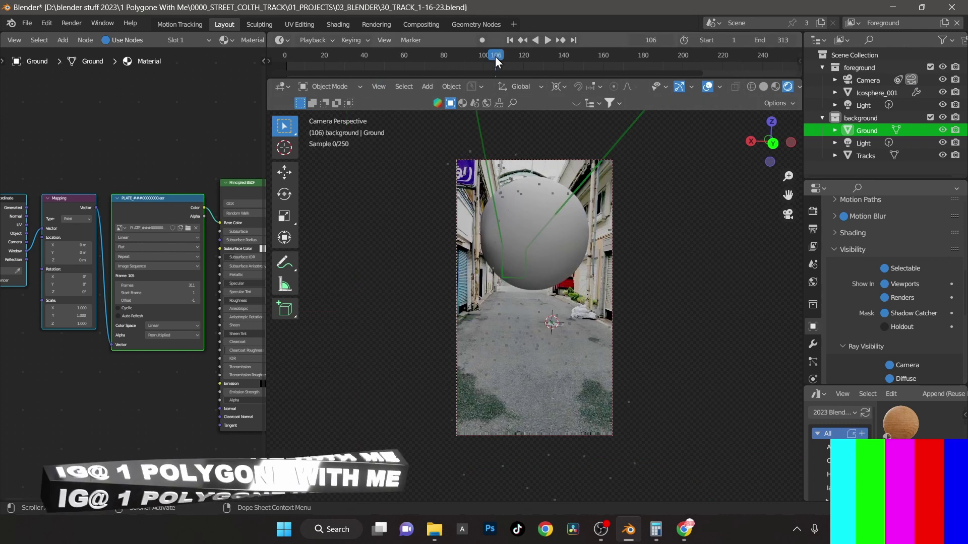
drag(497, 56, 538, 61)
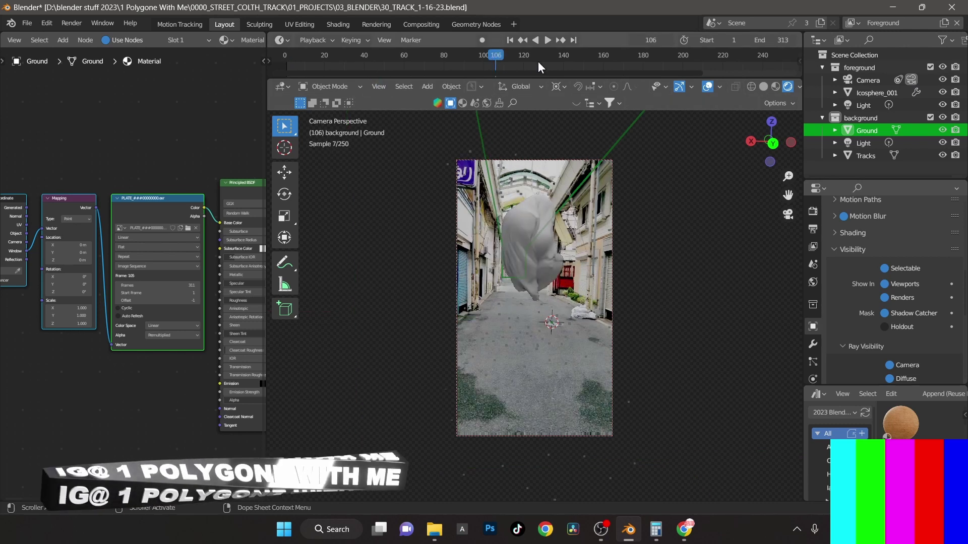
click(533, 238)
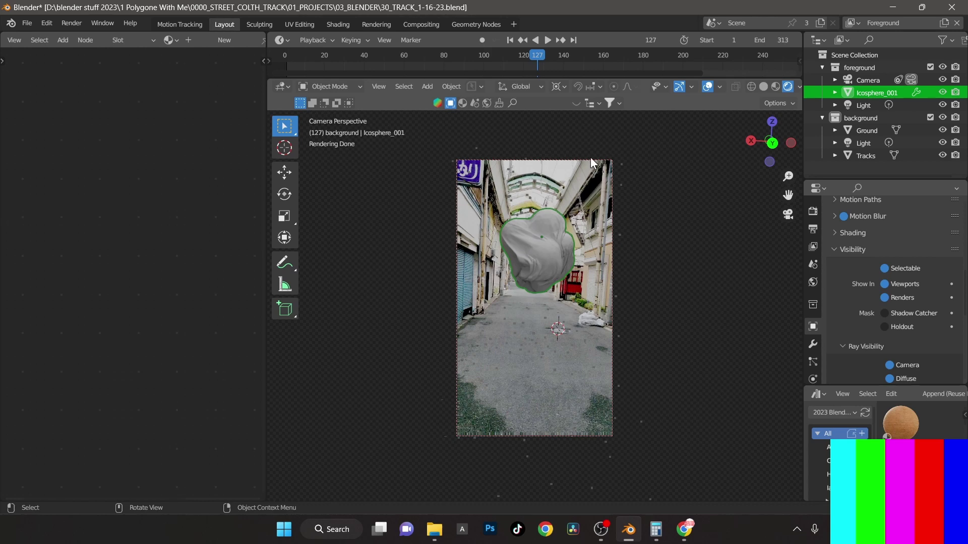
In Compositing, move the lower node group down and delete the upper Render Layers, Composite and Viewer nodes.
click(422, 26)
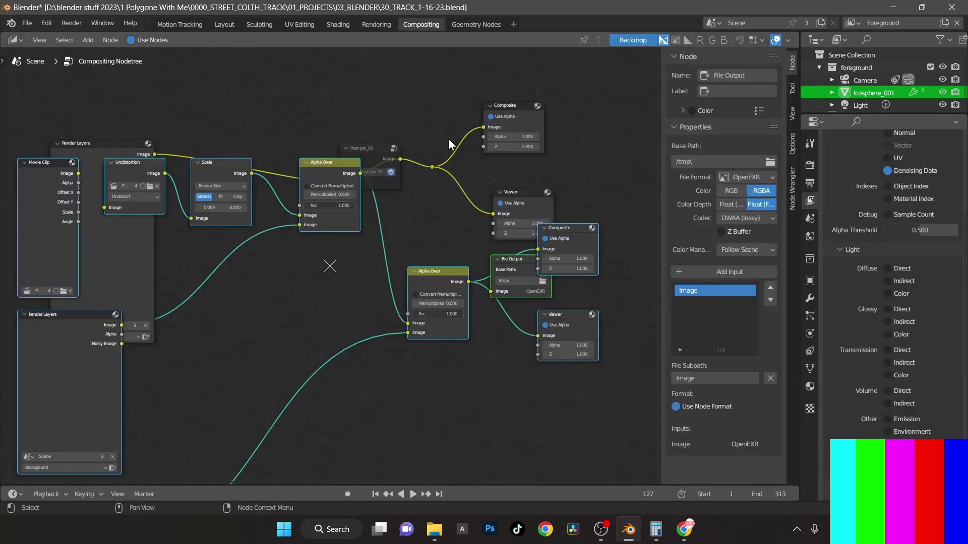
drag(344, 229, 336, 457)
drag(45, 99, 590, 275)
key(x)
Box-select the remaining nodes and move them higher, then undo the move.
scroll(337, 381, down, 3)
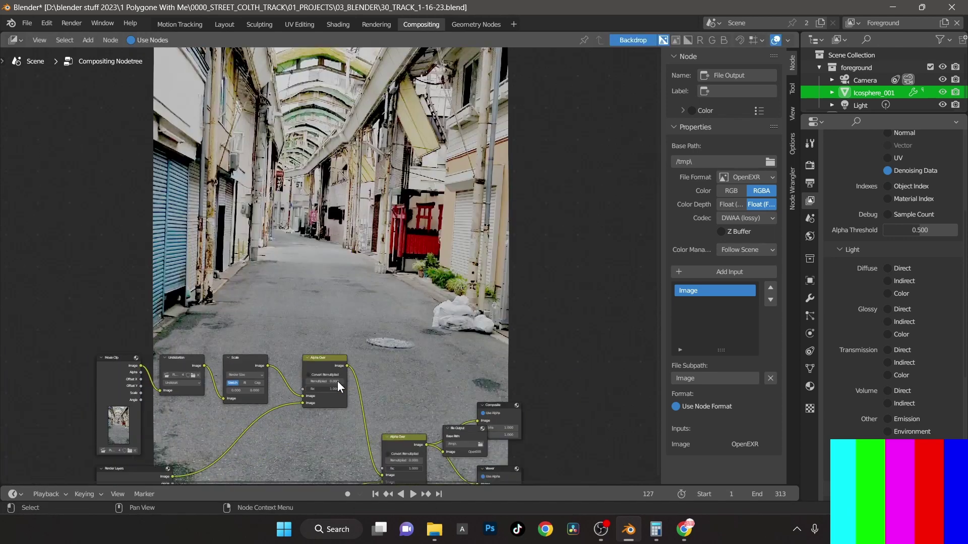
drag(61, 277, 550, 504)
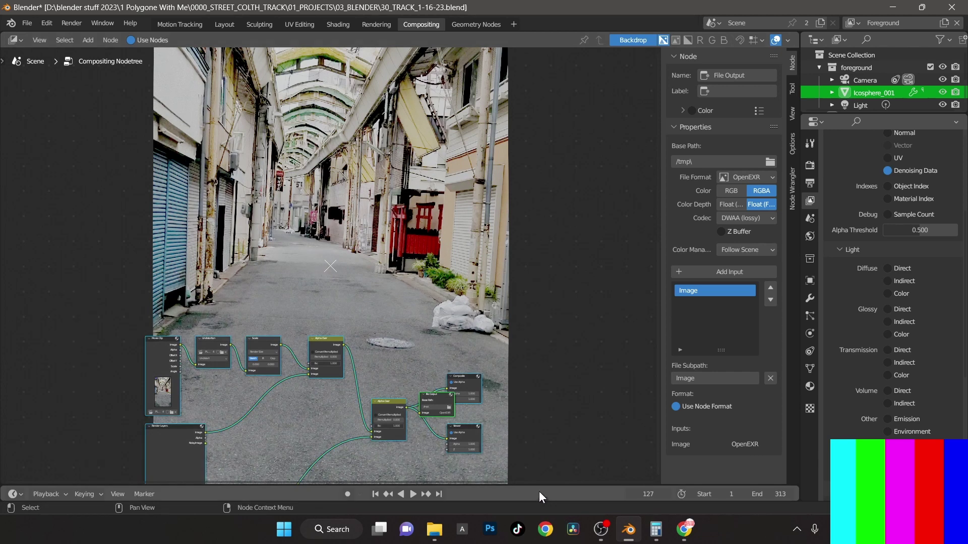
key(g)
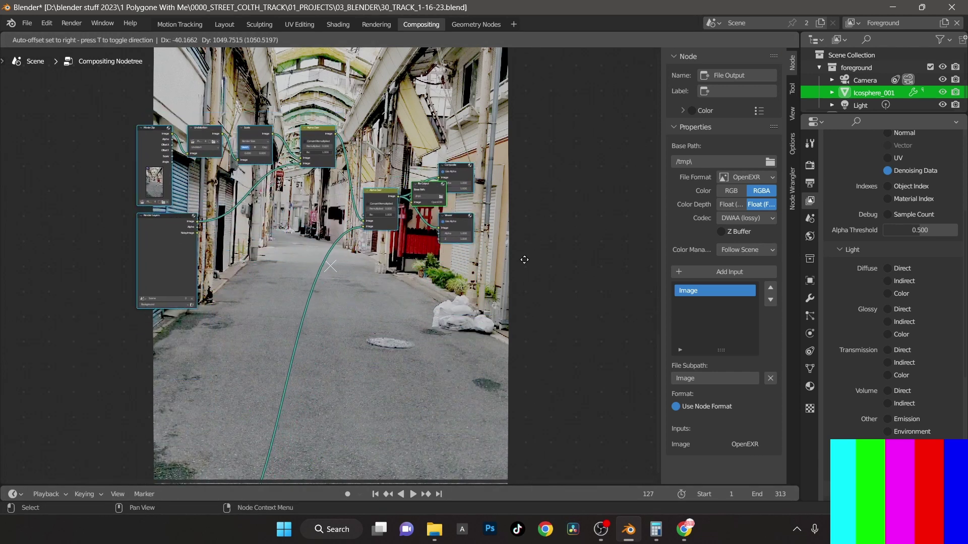
click(524, 265)
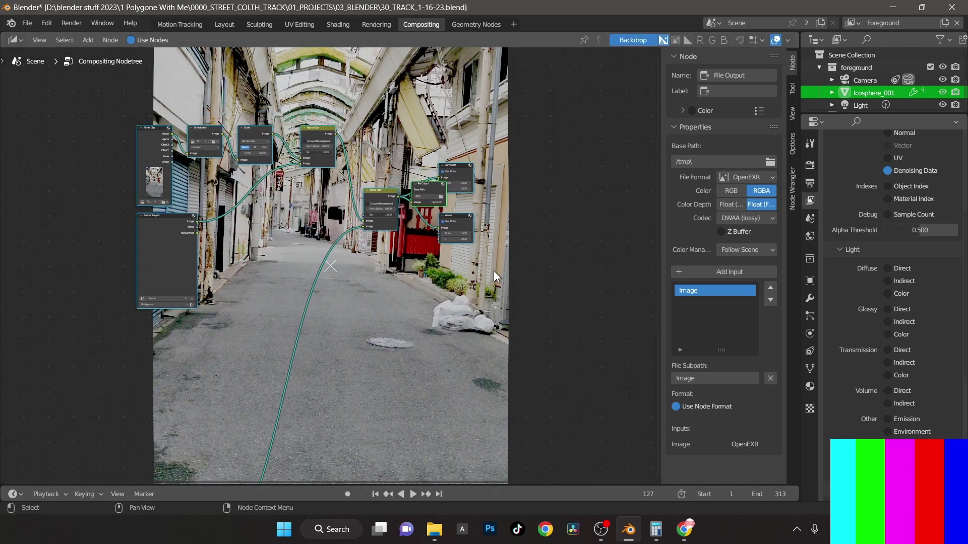
key(ctrl+z)
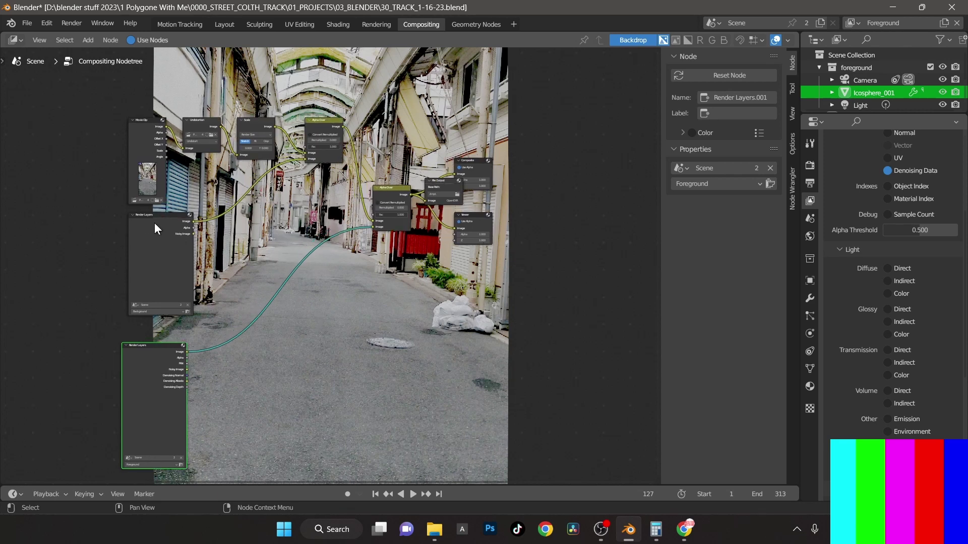
Select the Background Render Layers node and drag the File Output node out of the chain.
click(155, 224)
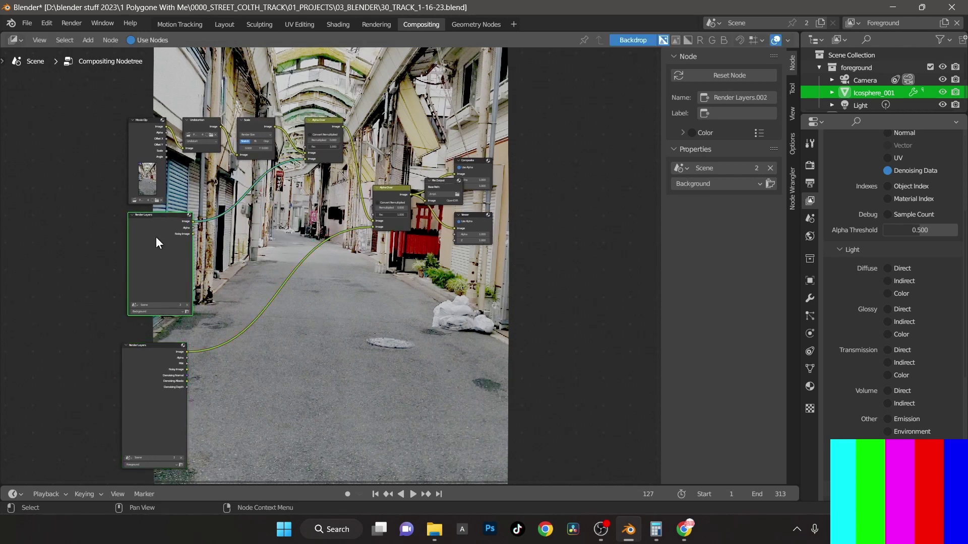
scroll(341, 300, up, 2)
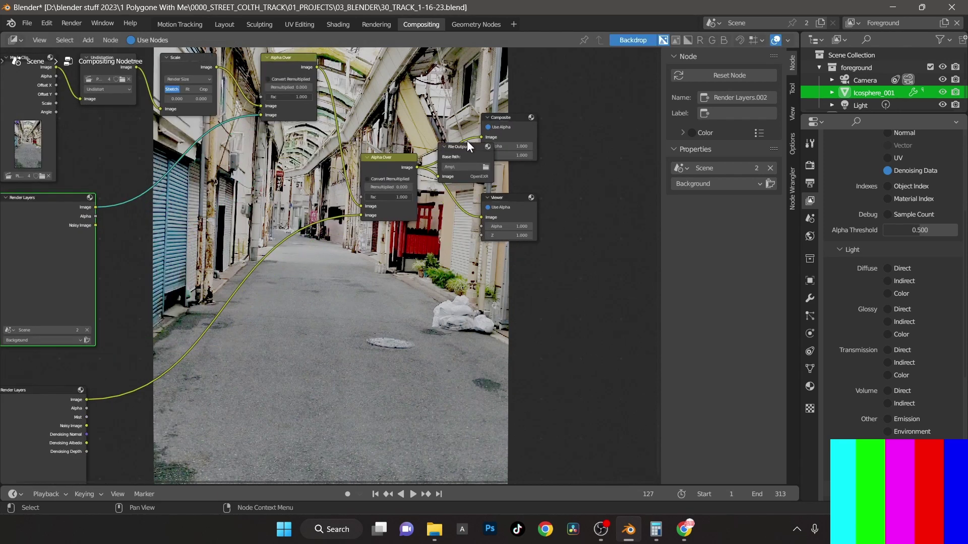
drag(467, 146, 578, 311)
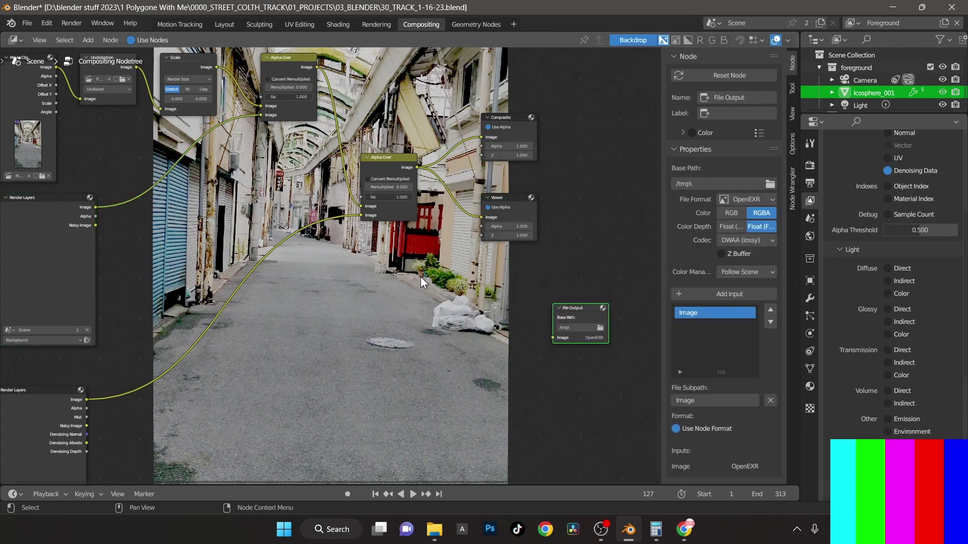
middle_drag(421, 276, 436, 306)
Duplicate the Undistortion node and drop the copy onto the Alpha Over–Composite link.
click(124, 87)
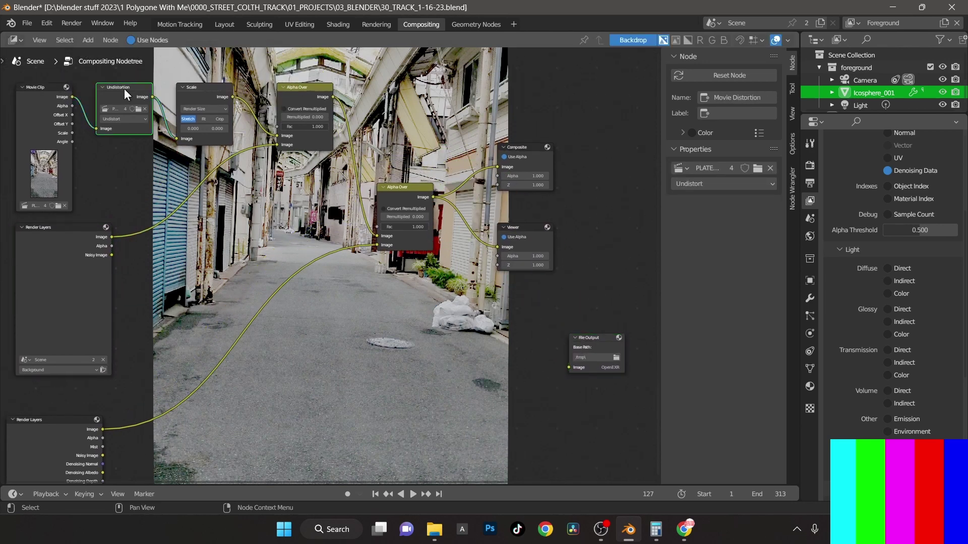
key(shift+d)
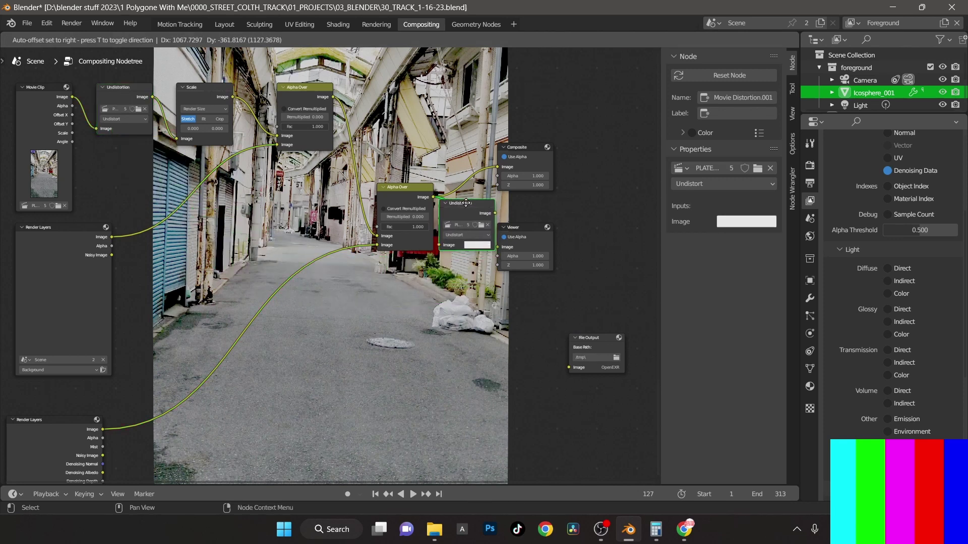
click(519, 212)
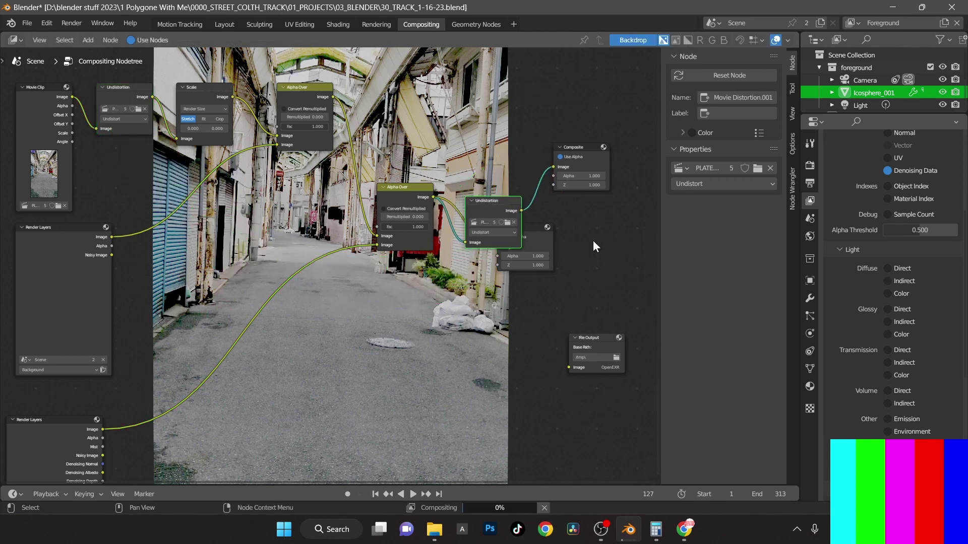
Link the copy's Image output to the Viewer and set its mode to Distort.
ctrl+shift+click(495, 204)
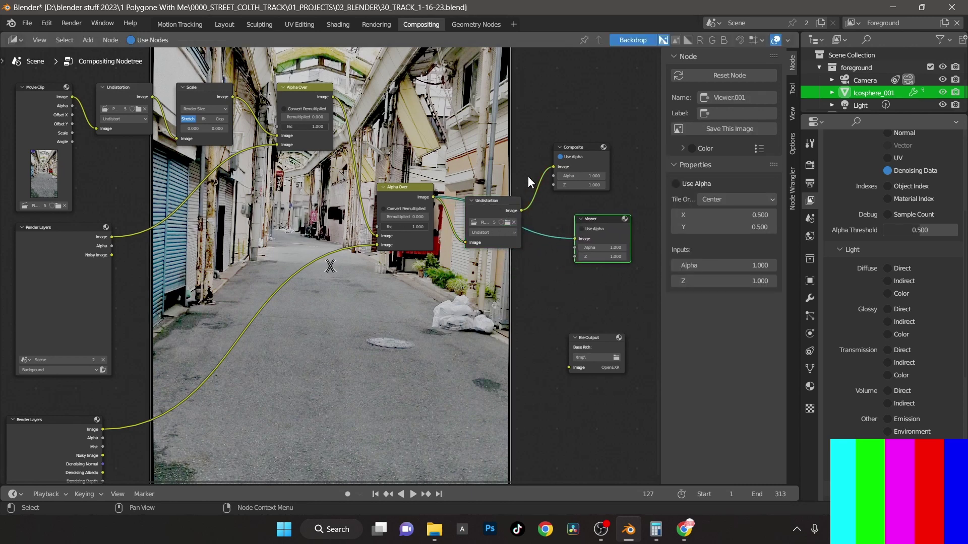
drag(521, 211, 575, 239)
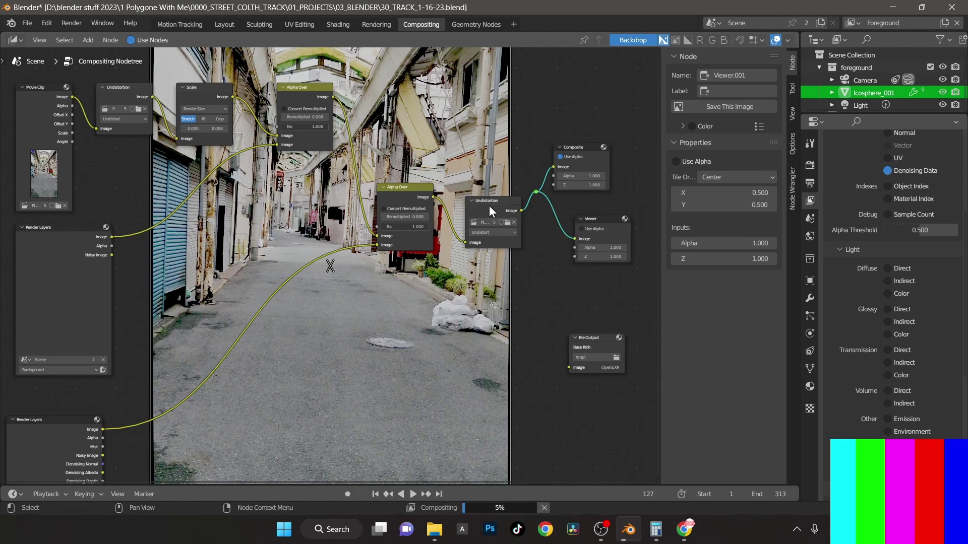
click(500, 233)
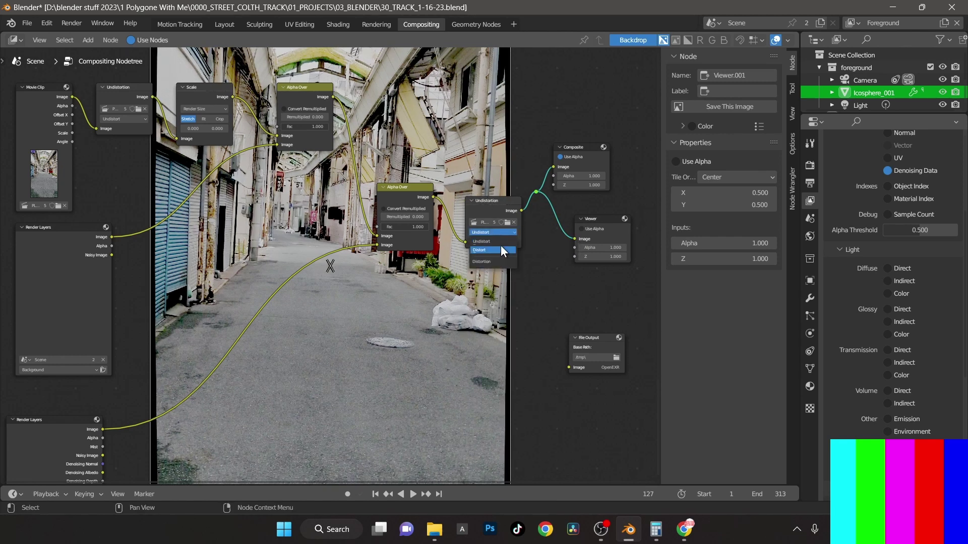
click(502, 250)
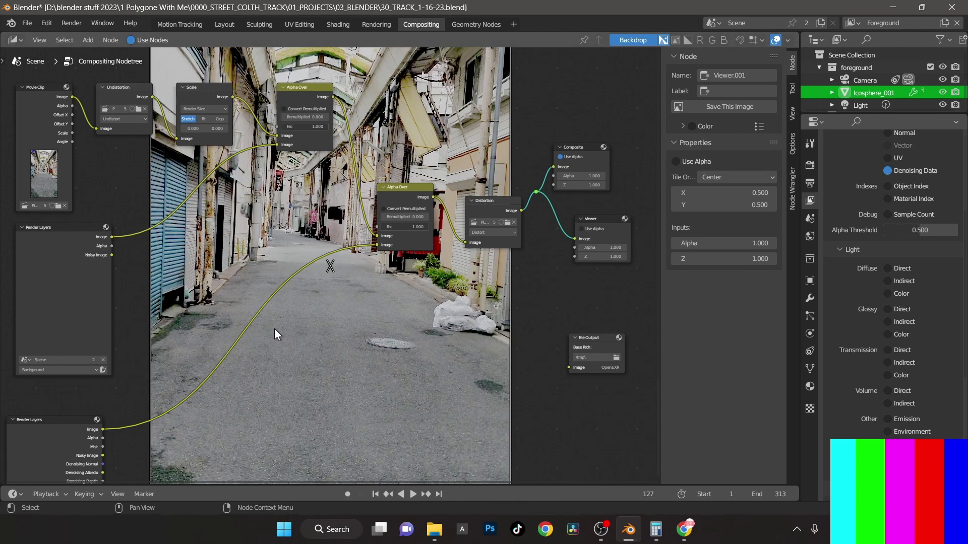
Render frame 127 to check the result, close the render window, and select the Distortion node.
click(810, 166)
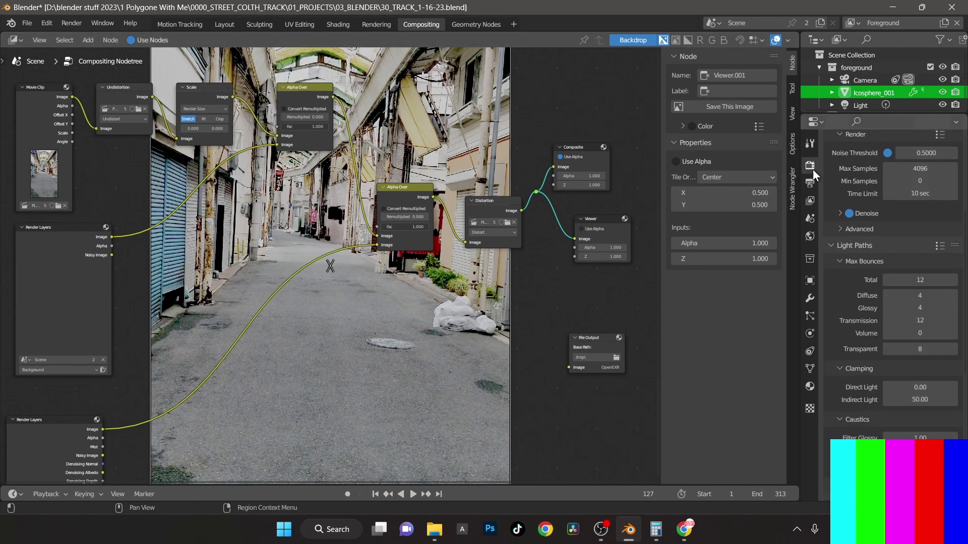
key(F11)
scroll(399, 229, down, 1)
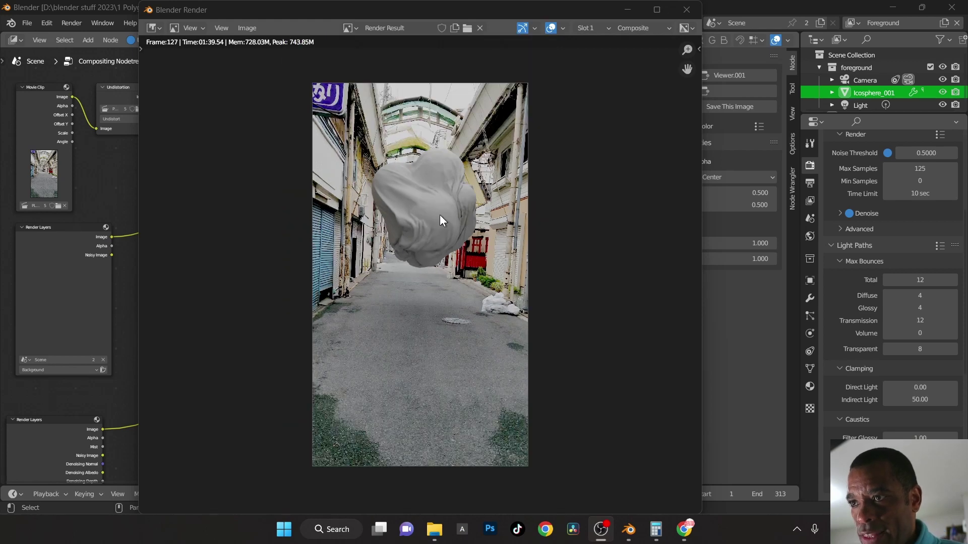
click(681, 15)
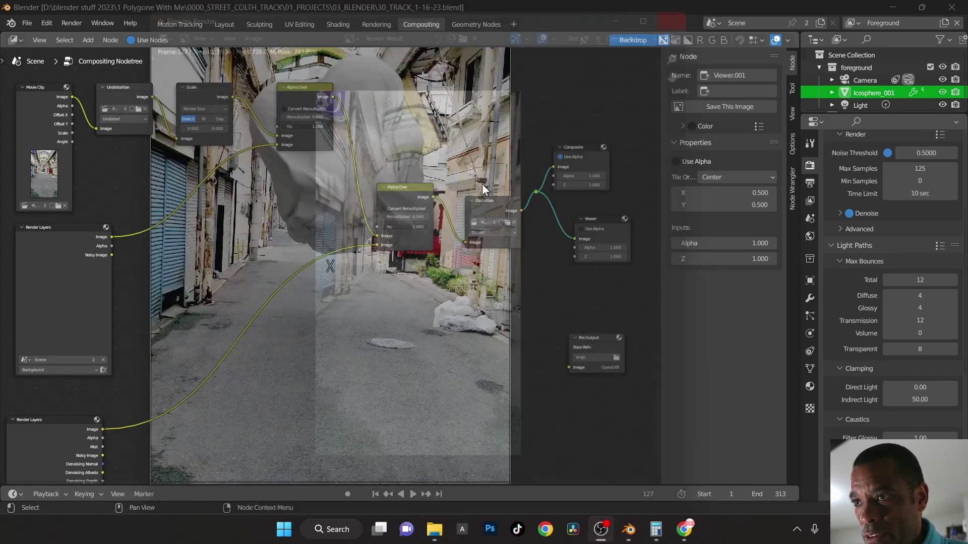
middle_drag(405, 230, 269, 230)
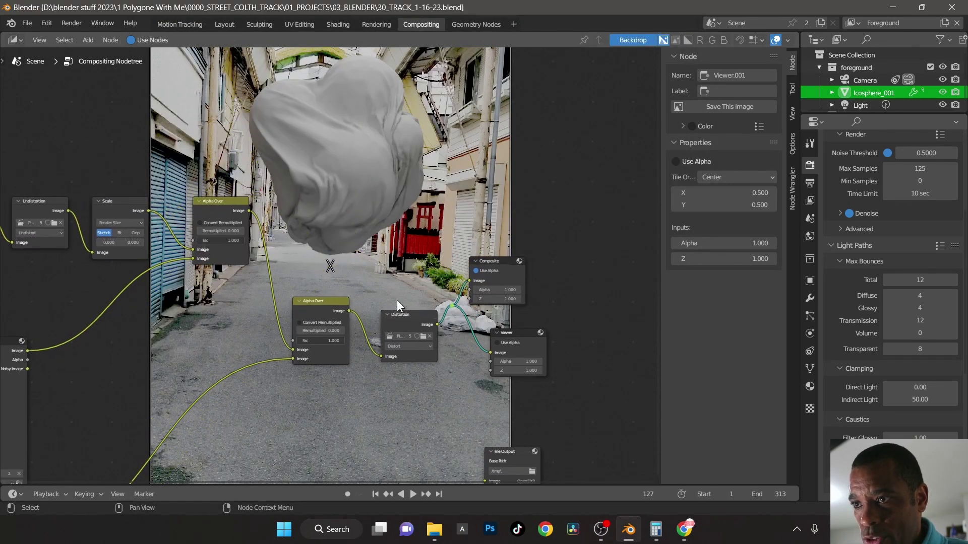
click(404, 314)
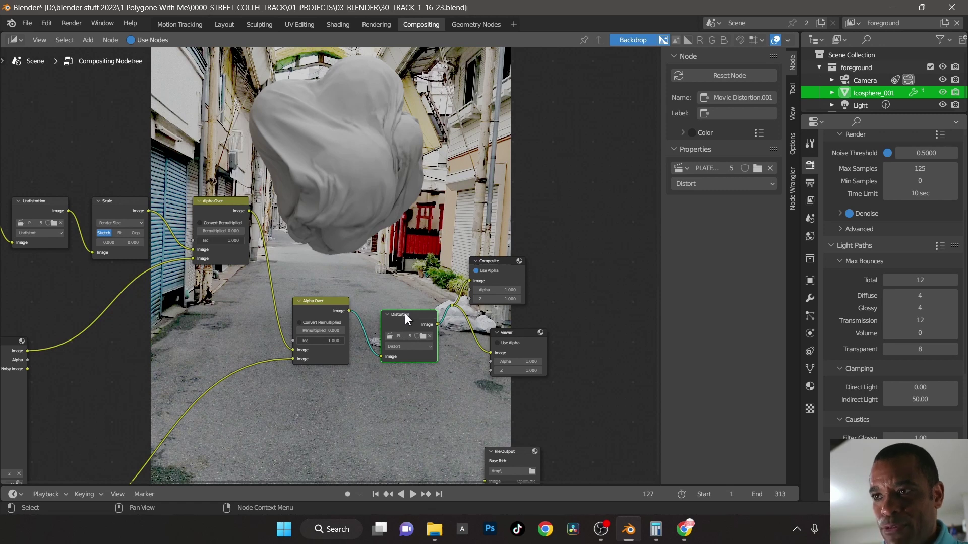
click(426, 346)
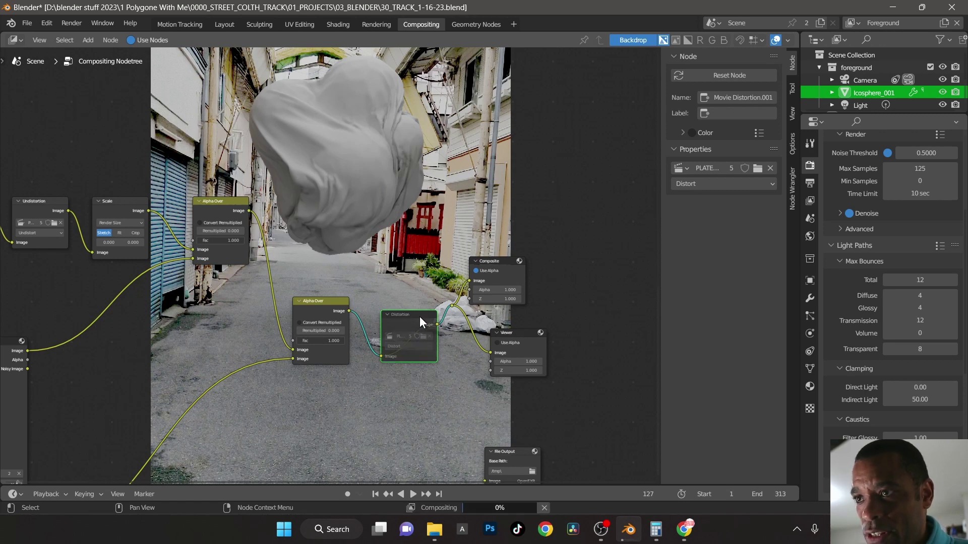
drag(412, 315, 401, 310)
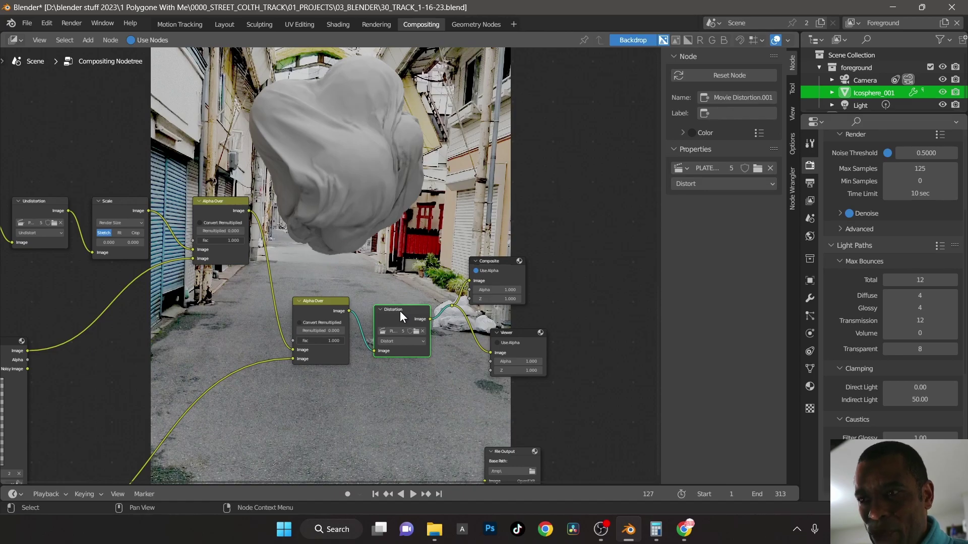
key(m)
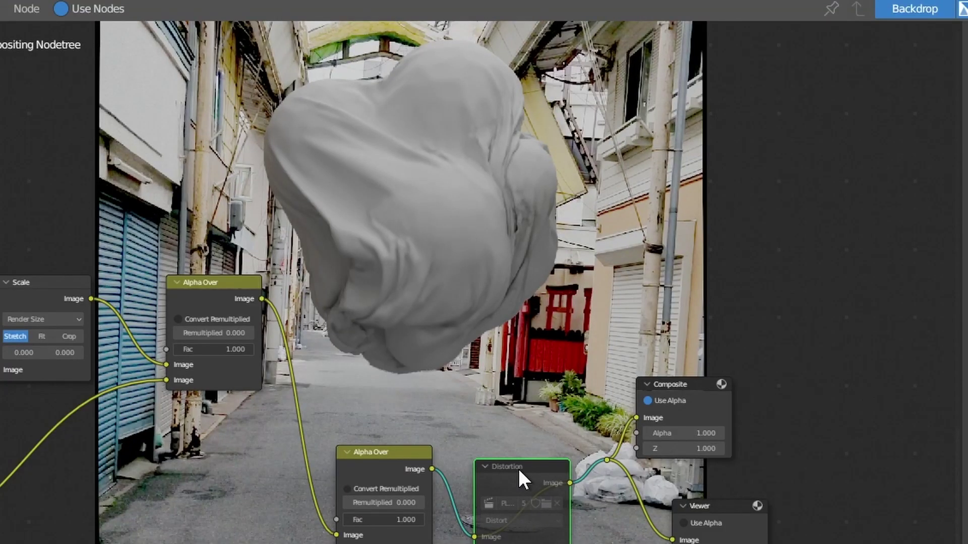
key(m)
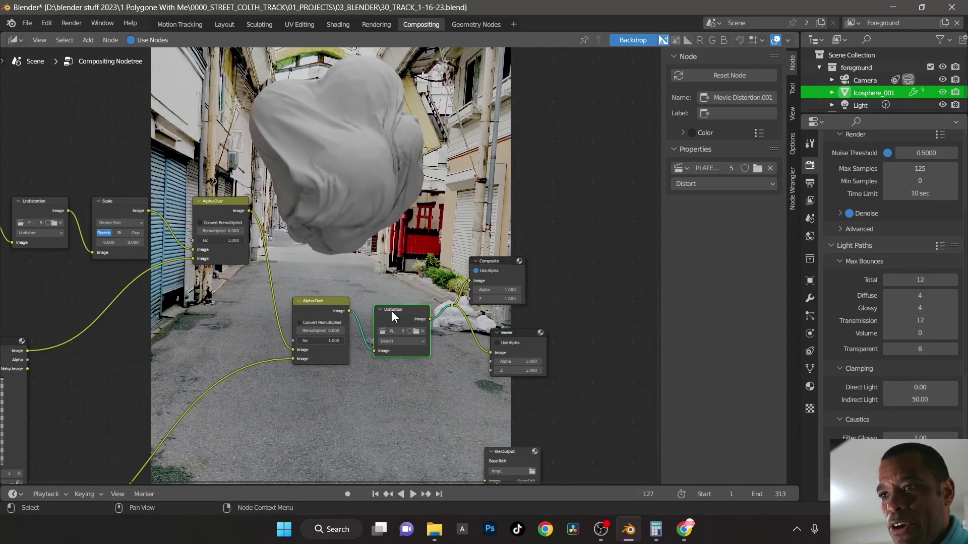
middle_drag(400, 291, 407, 244)
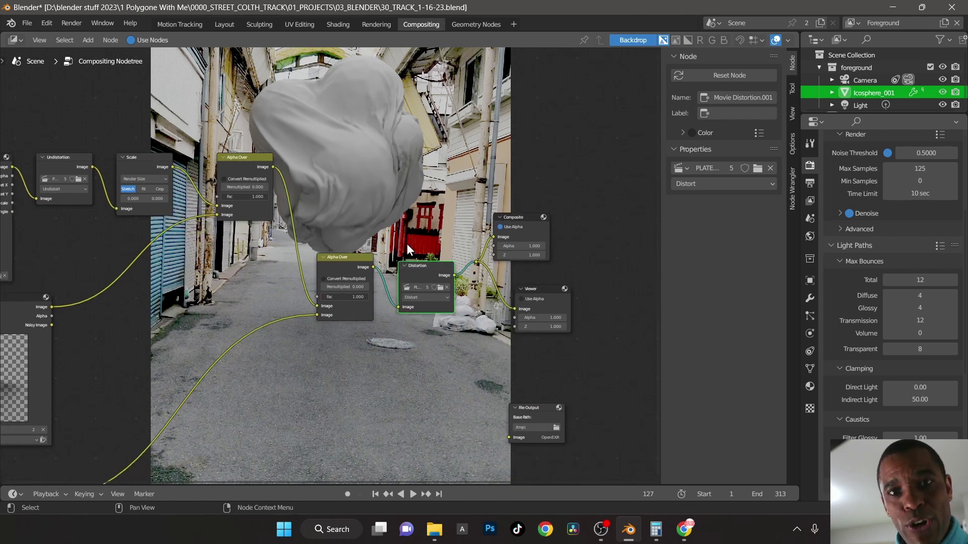